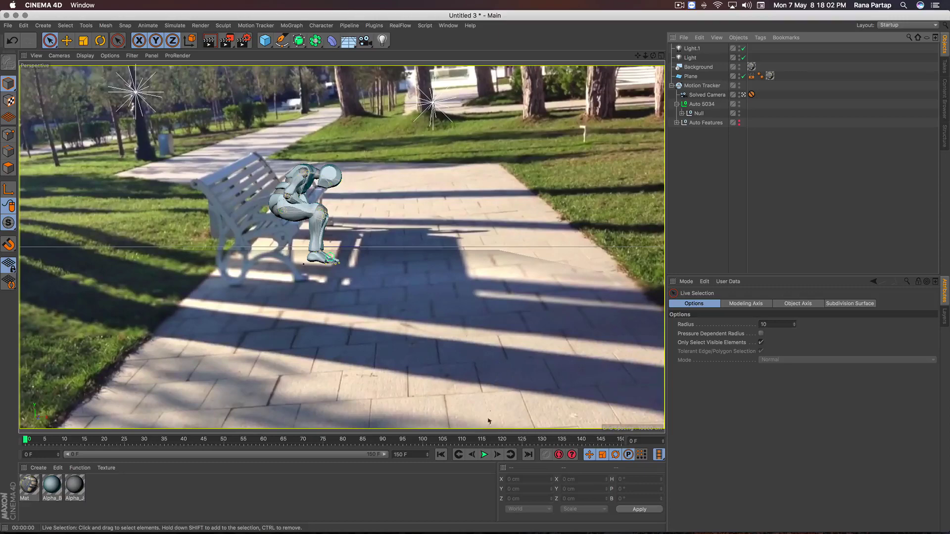
Step: Preview the finished robot-on-bench composite up to frame 79 and render that frame in the view
click(484, 454)
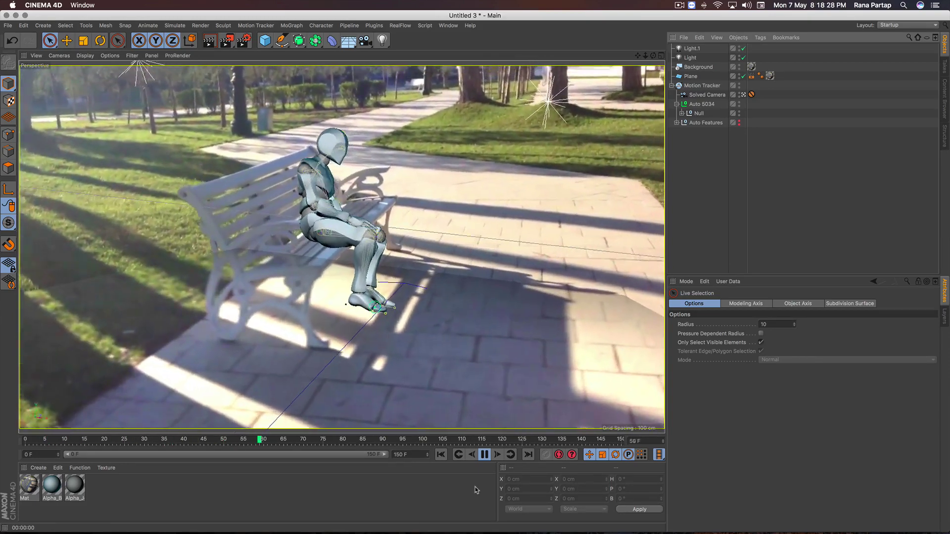
click(485, 455)
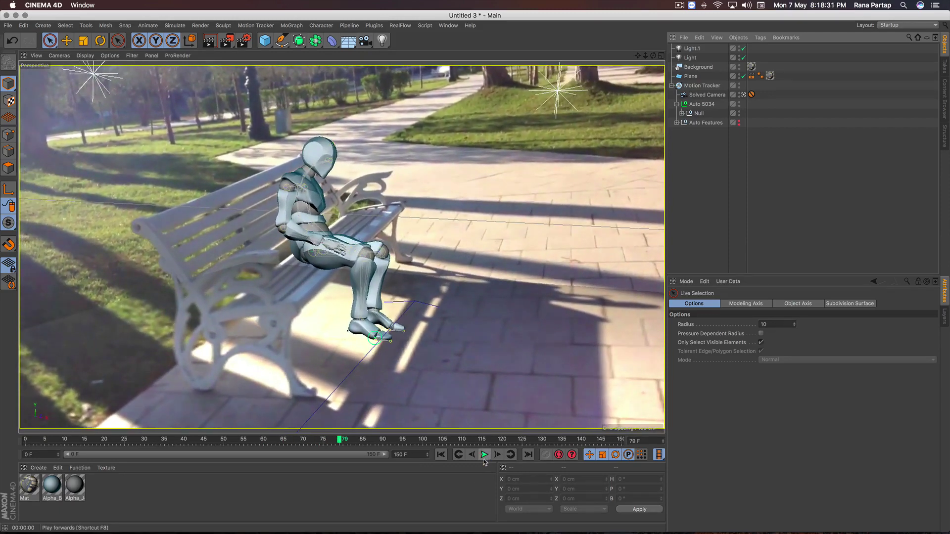
click(209, 40)
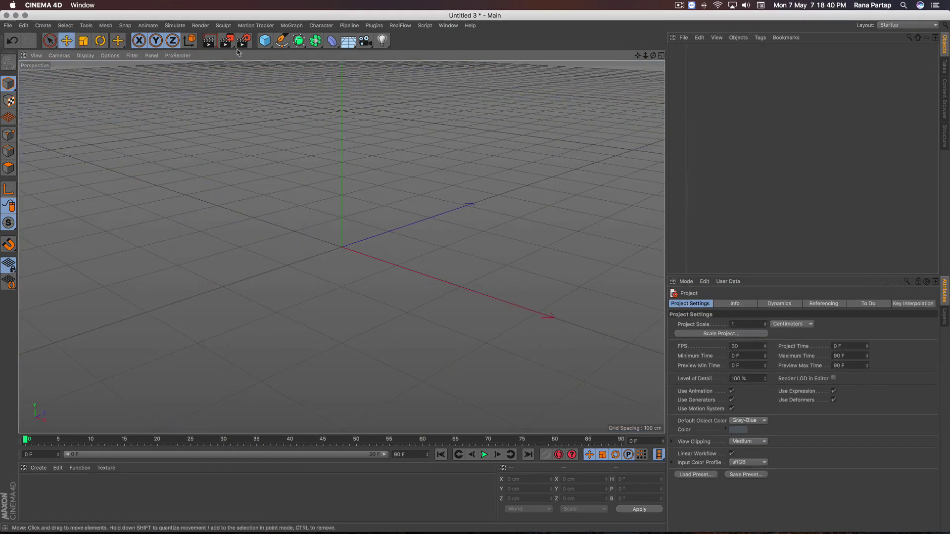
Step: Add a Motion Tracker object and browse for its footage file from the Footage settings
click(256, 25)
click(167, 29)
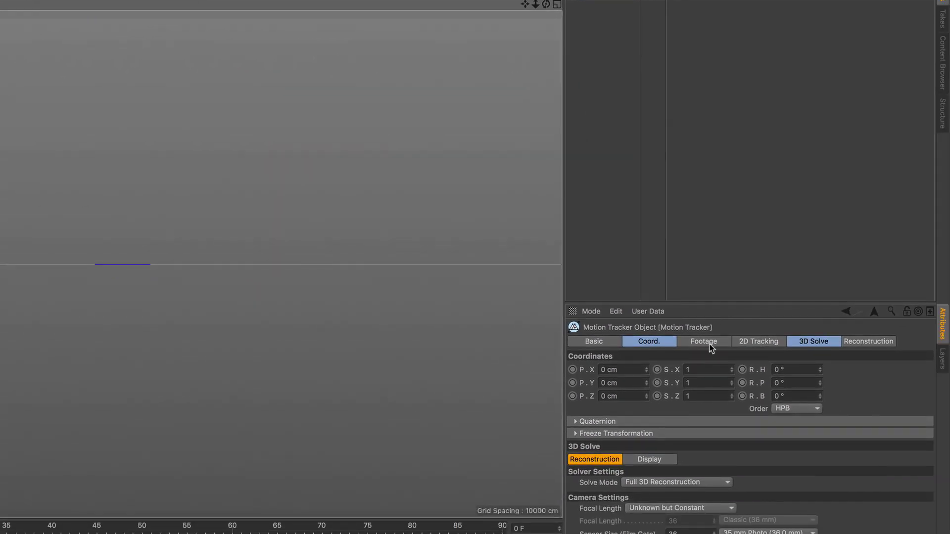
click(708, 342)
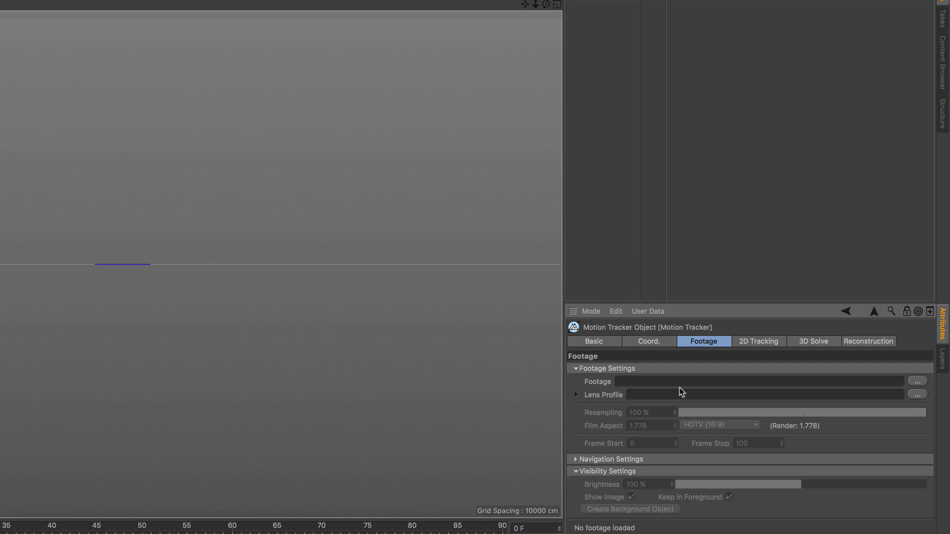
click(917, 382)
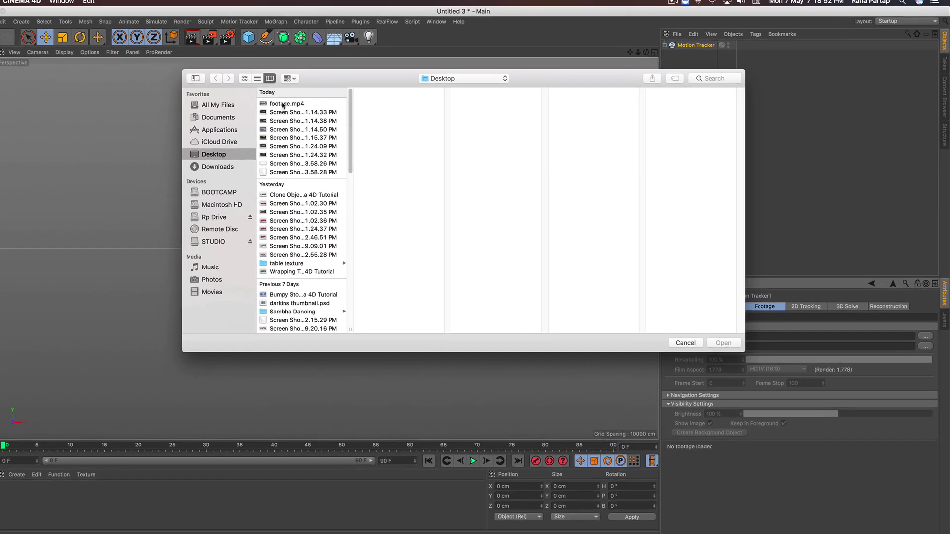
Step: Preview footage.mp4 from the Desktop and load it into the Motion Tracker as 182 frames
click(303, 106)
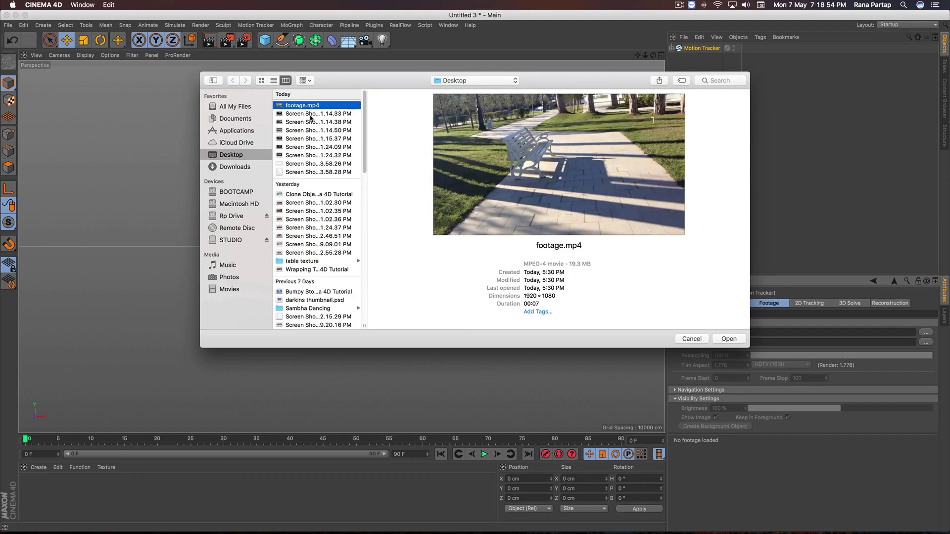
key(space)
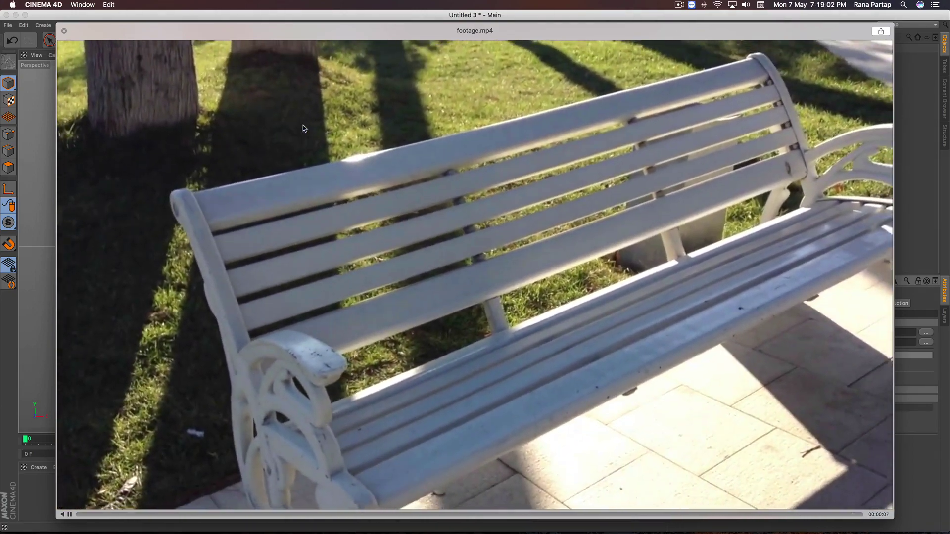
key(space)
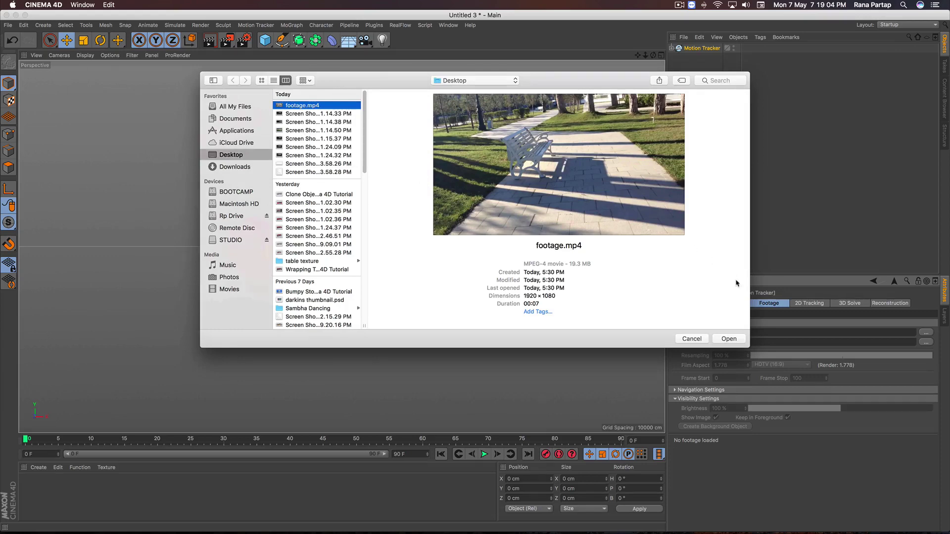
click(729, 341)
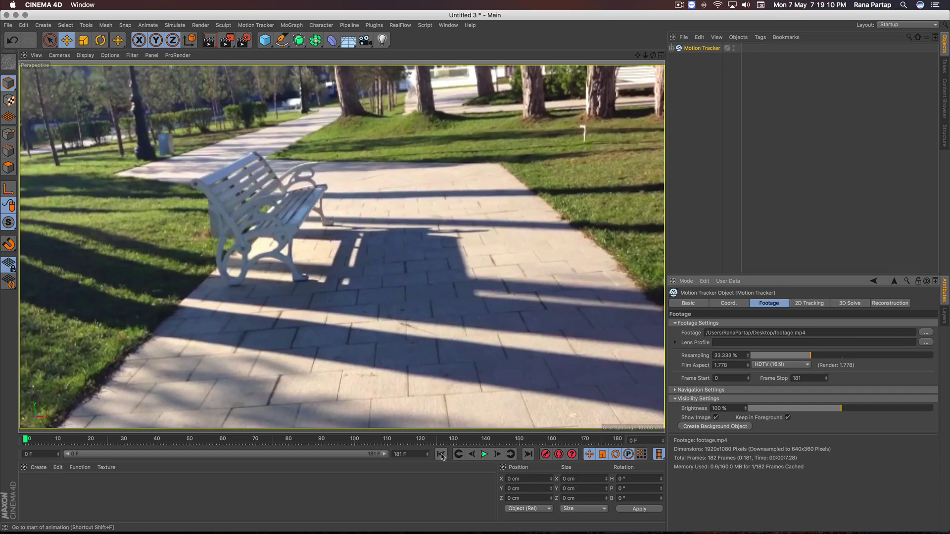
Step: Play through the footage, rewind to frame 0, and set footage resampling to 62.5% (1200x675)
click(483, 454)
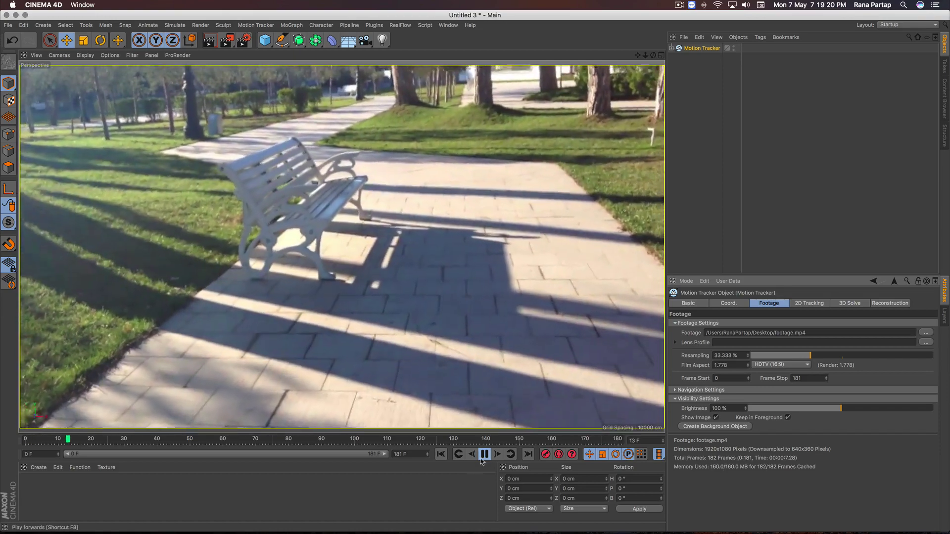
key(space)
click(441, 454)
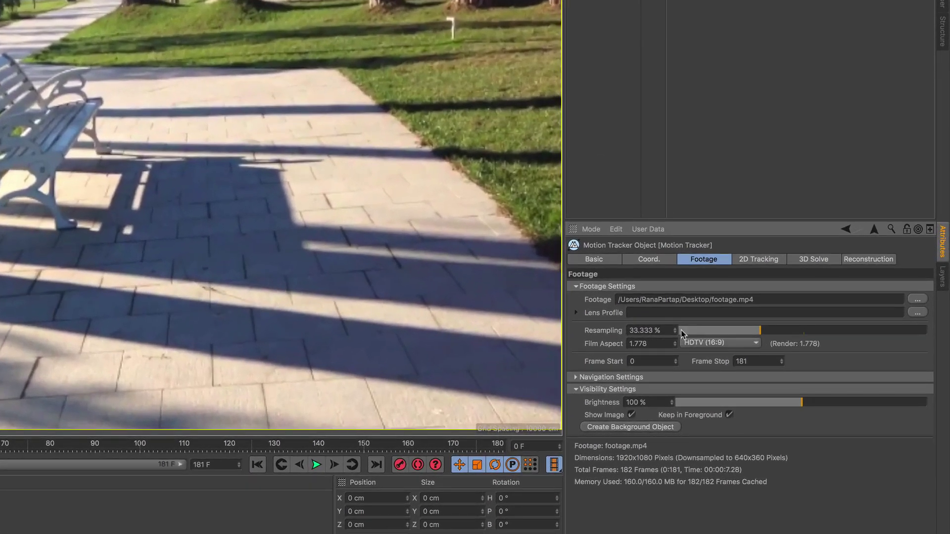
click(835, 331)
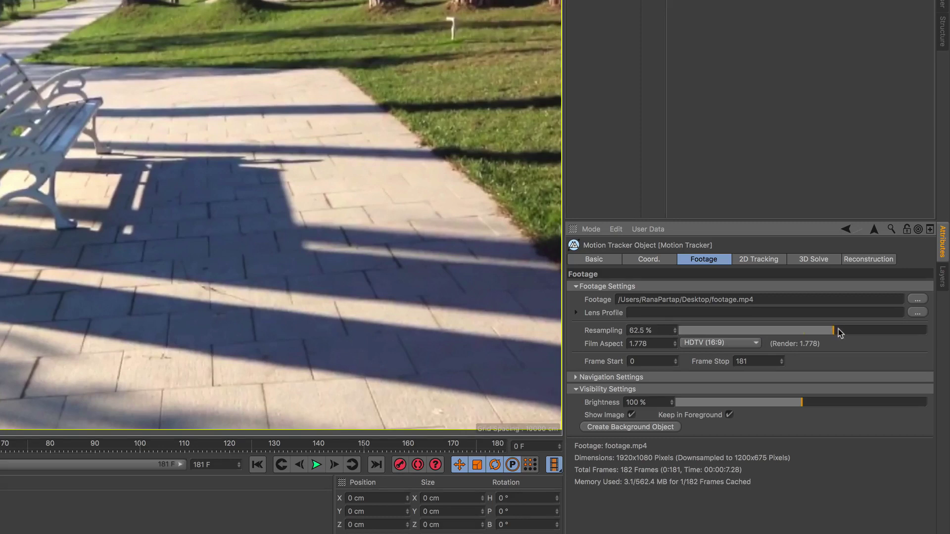
click(761, 261)
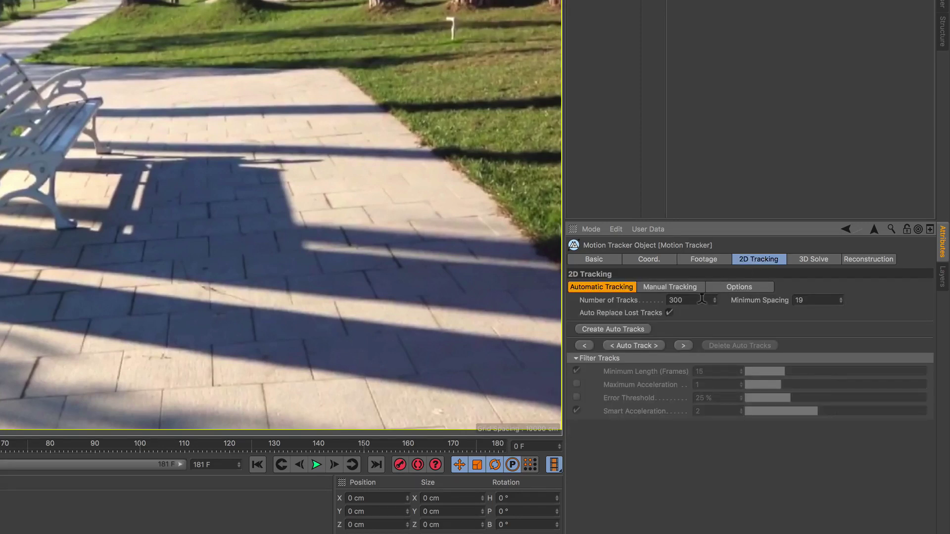
Step: Set the number of tracks to 1000 and auto-track features across the whole footage
text(1)
text(000)
click(650, 348)
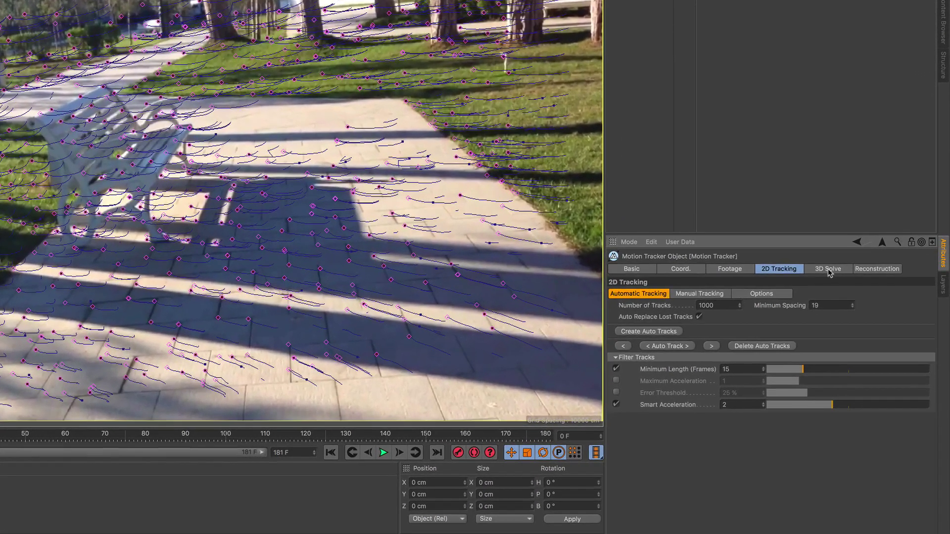
click(855, 305)
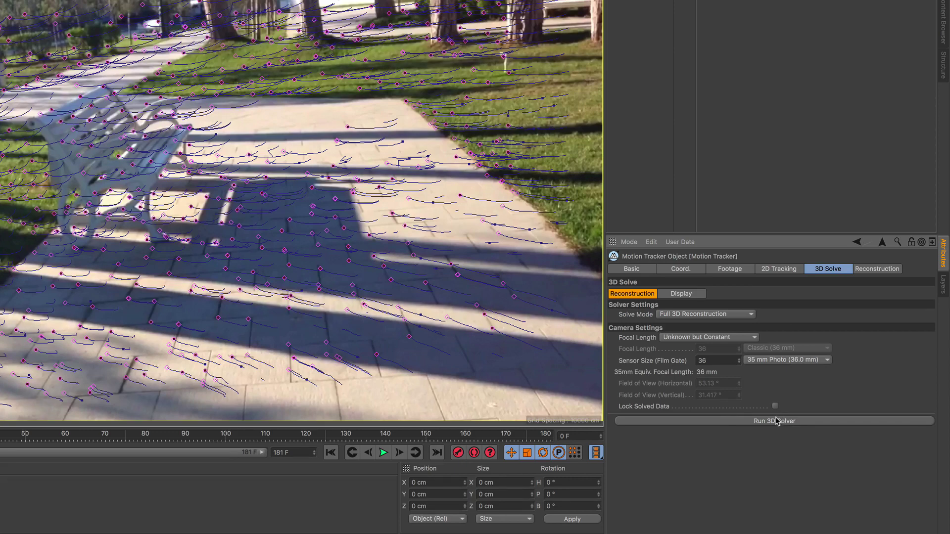
Step: Run the 3D solver on the tracked footage until the deferred solve finishes
click(777, 421)
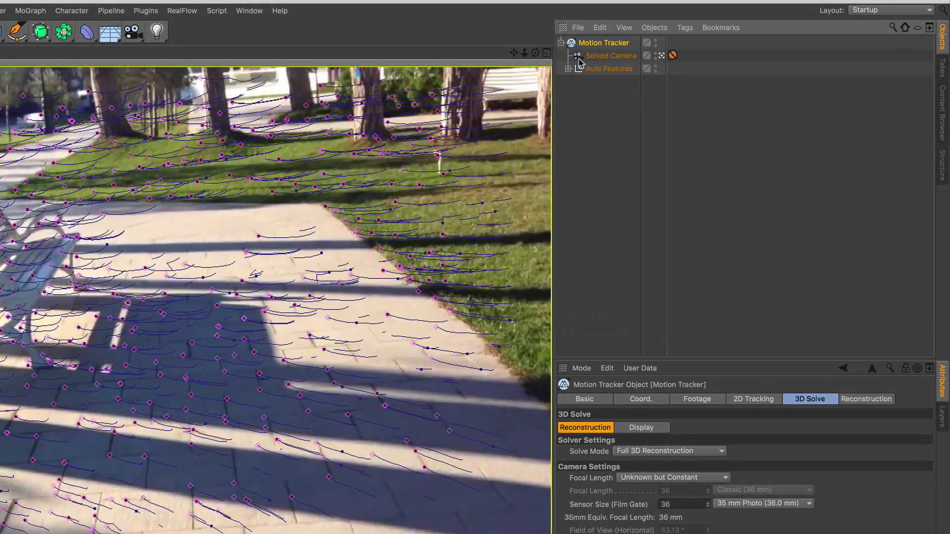
click(579, 60)
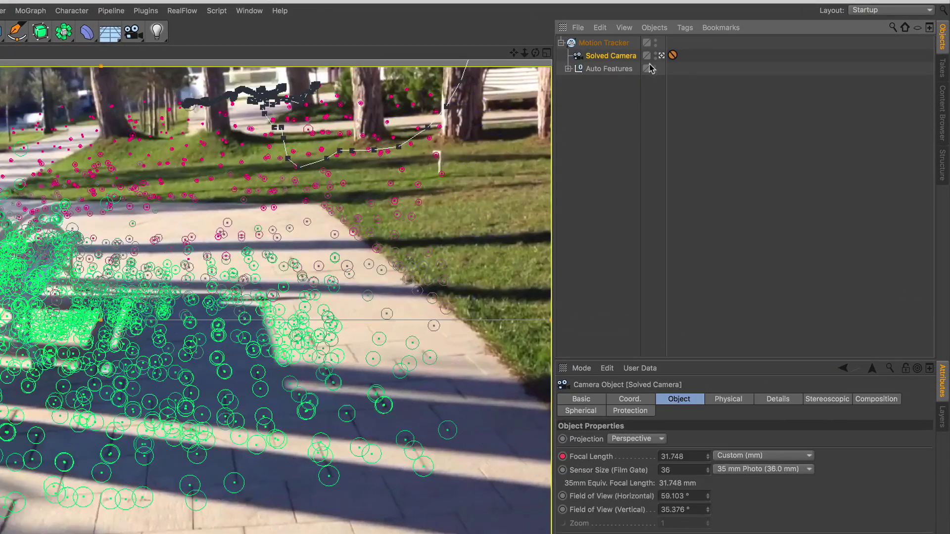
click(662, 56)
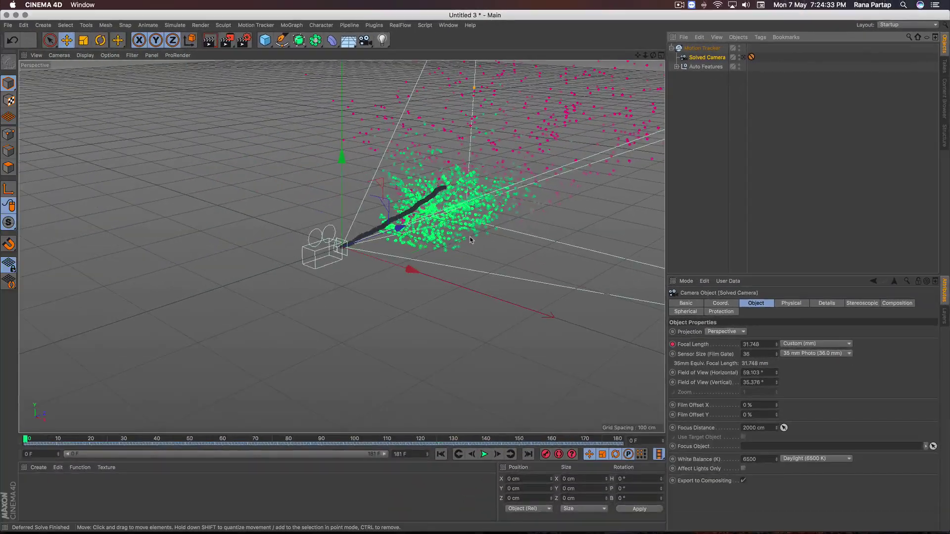
alt+drag(442, 237, 413, 230)
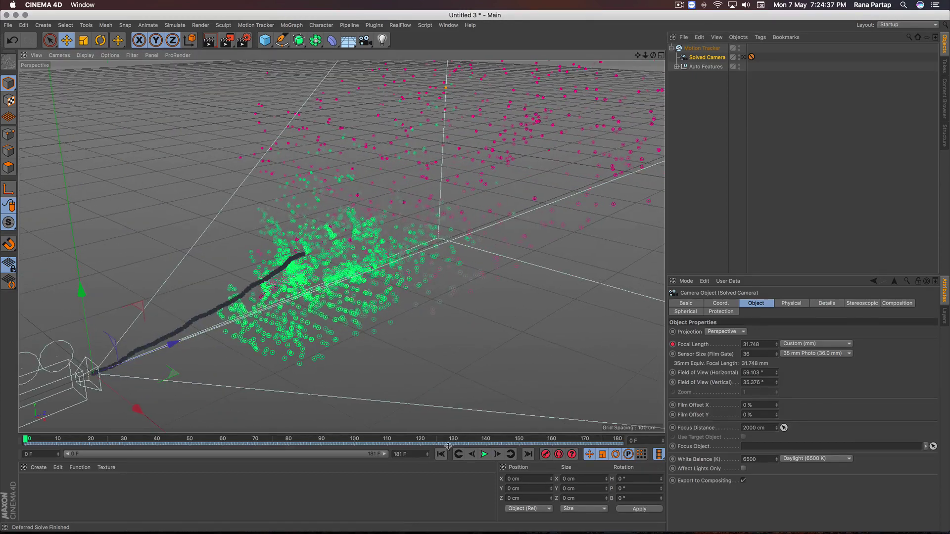
click(484, 454)
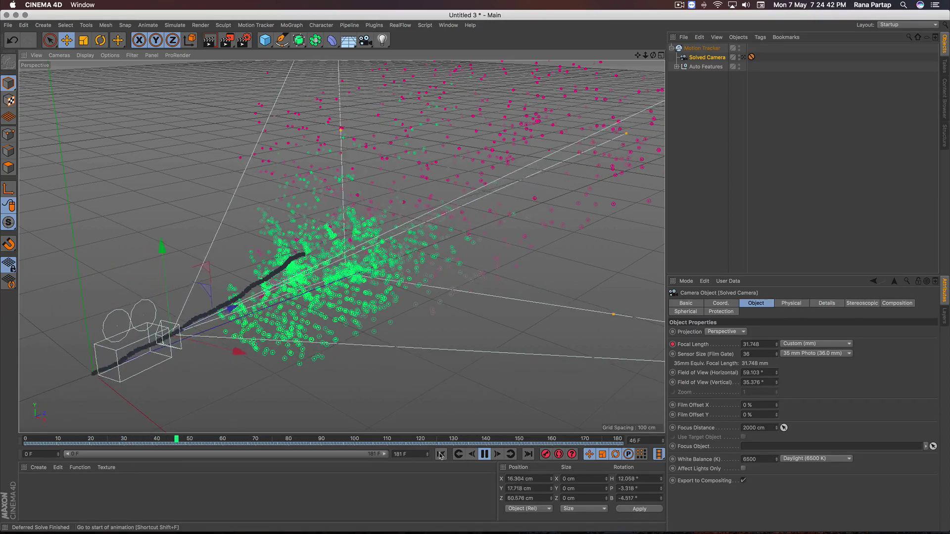
click(485, 454)
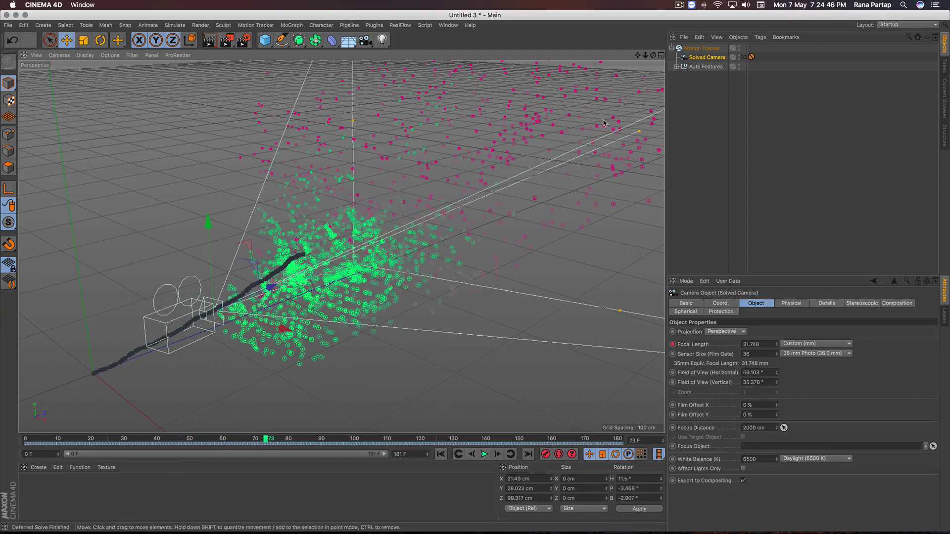
click(743, 57)
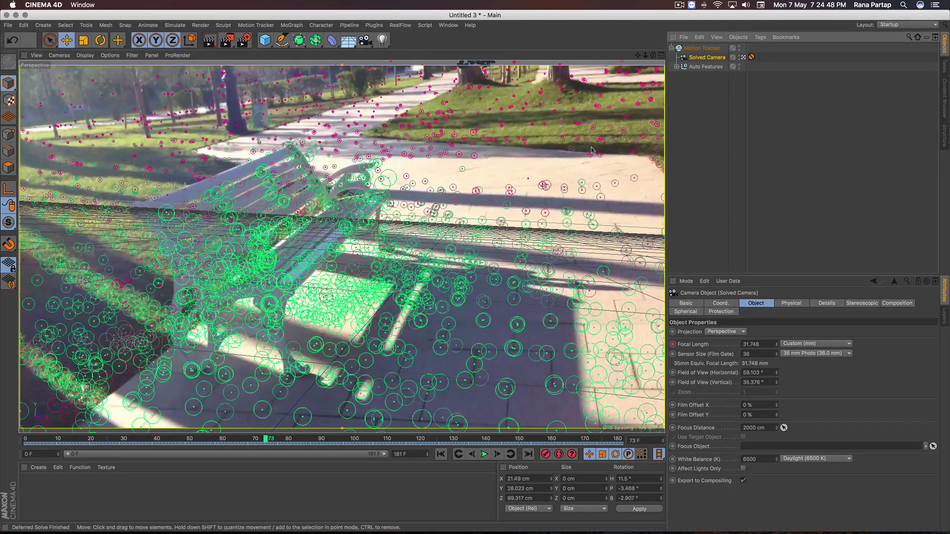
click(369, 313)
key(9)
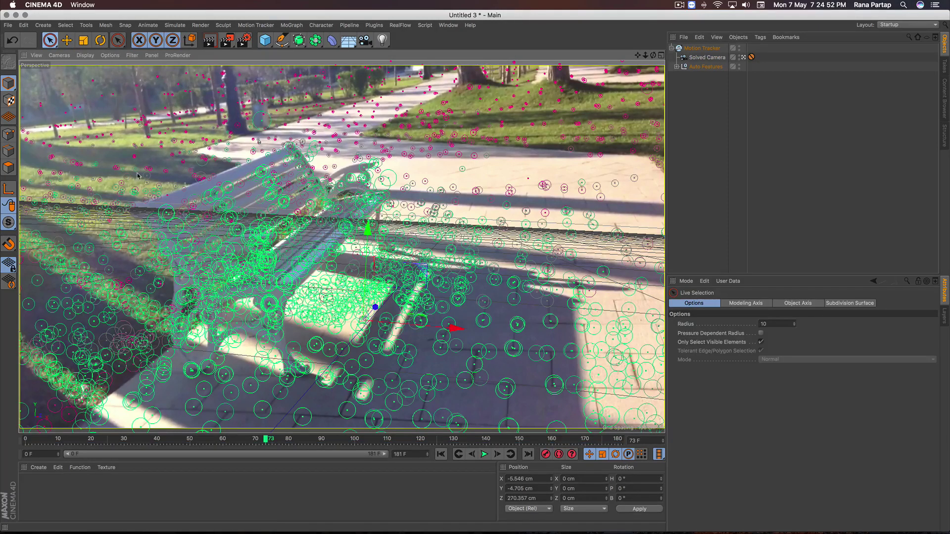
Step: Play the footage from frame 0 with the tracked features overlaid, then rewind
click(441, 454)
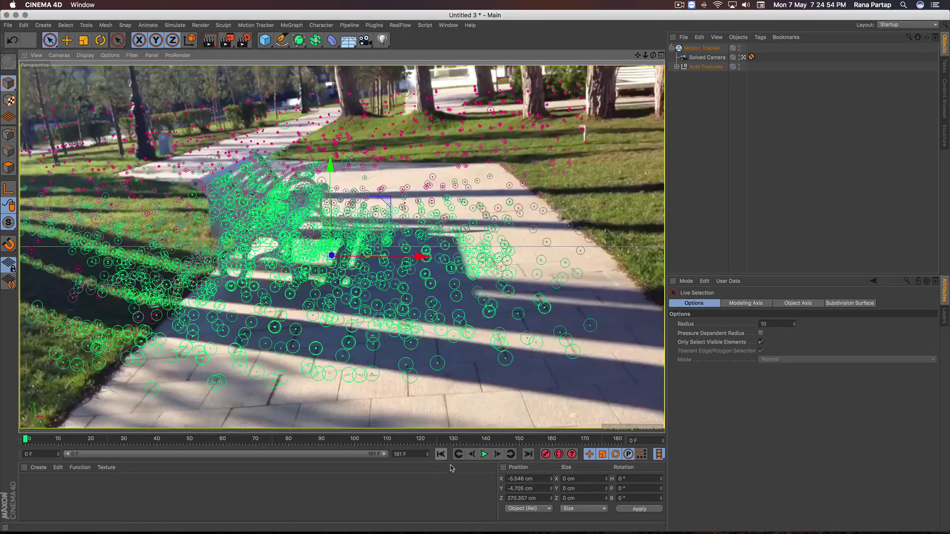
click(485, 454)
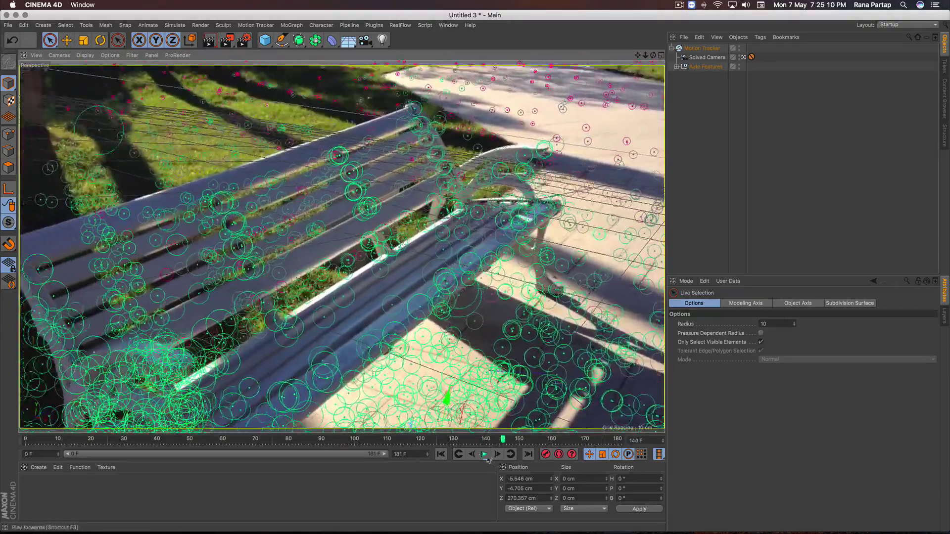
click(484, 454)
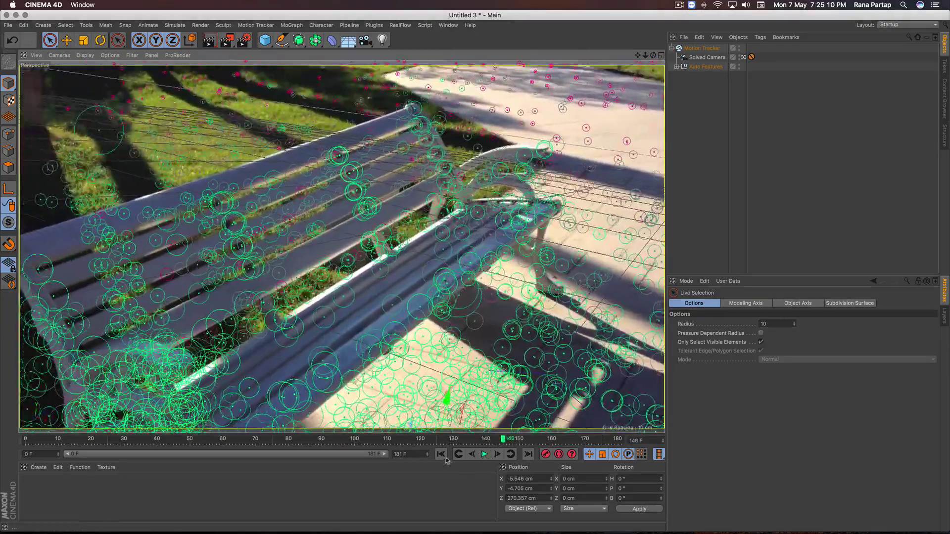
click(440, 454)
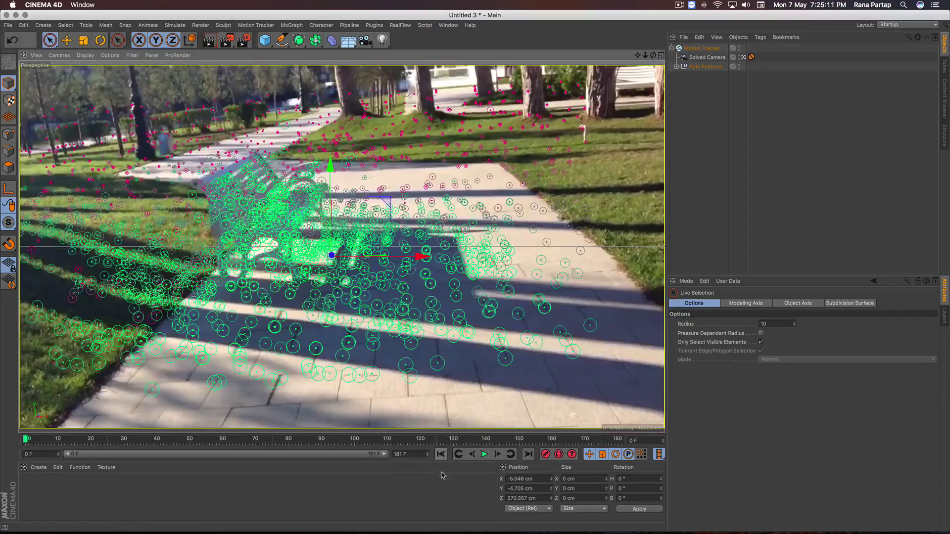
Step: Expand Auto Features and move the Auto 5034 null directly under the Motion Tracker
click(676, 66)
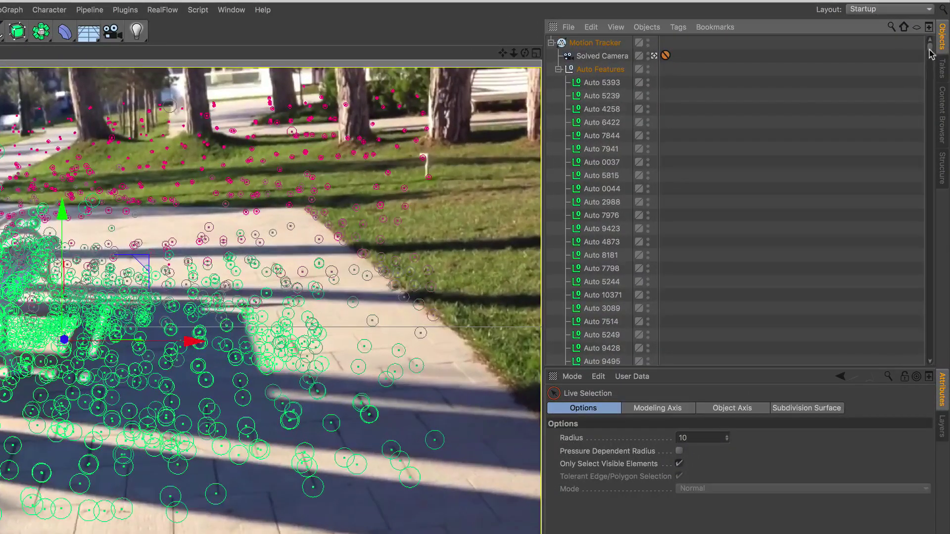
drag(930, 45, 928, 63)
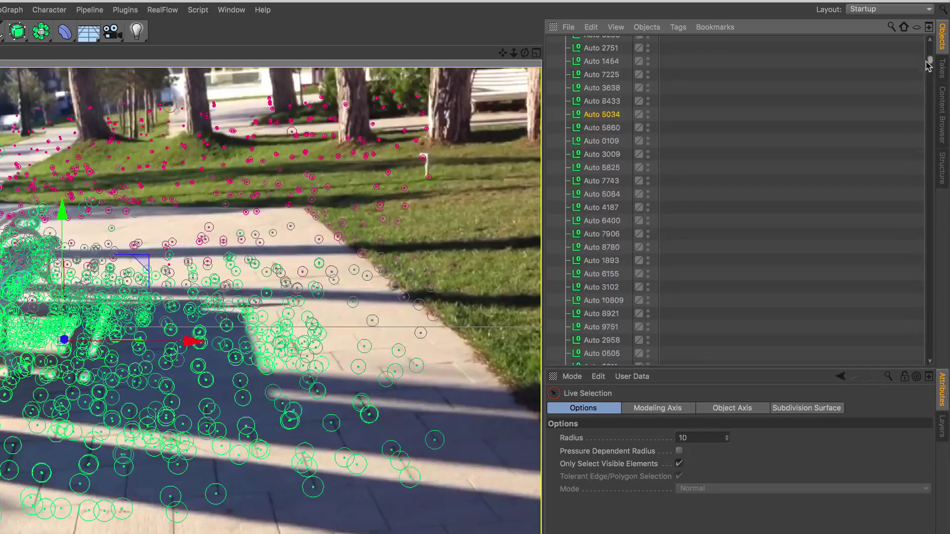
click(602, 121)
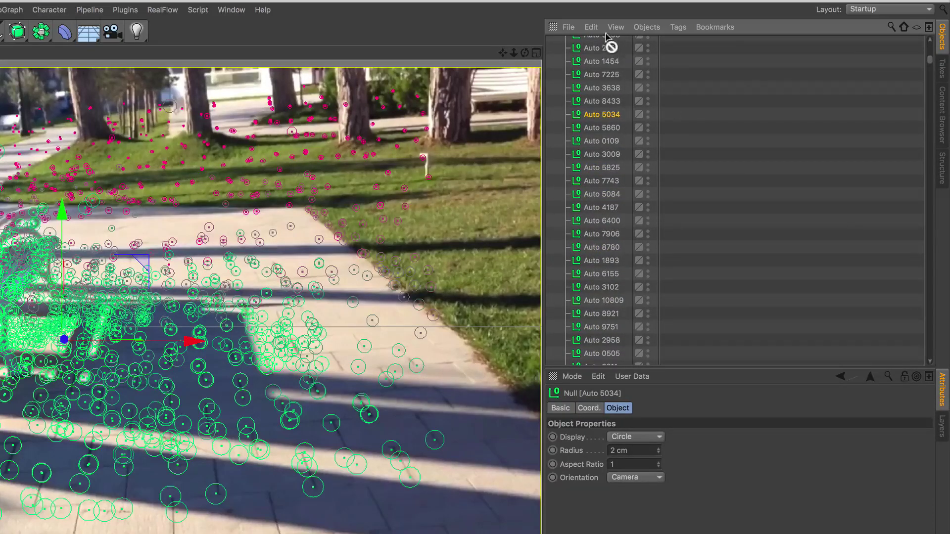
drag(605, 34, 605, 39)
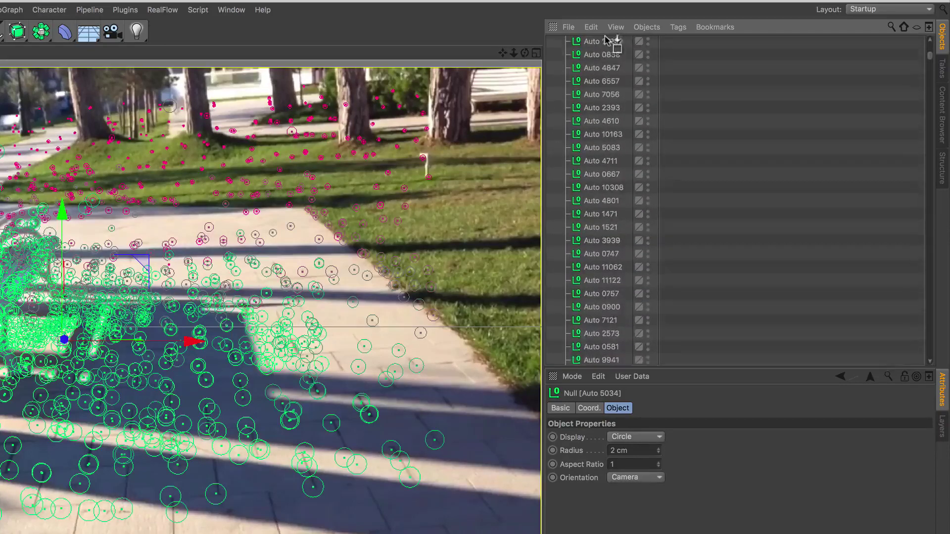
drag(605, 40, 602, 67)
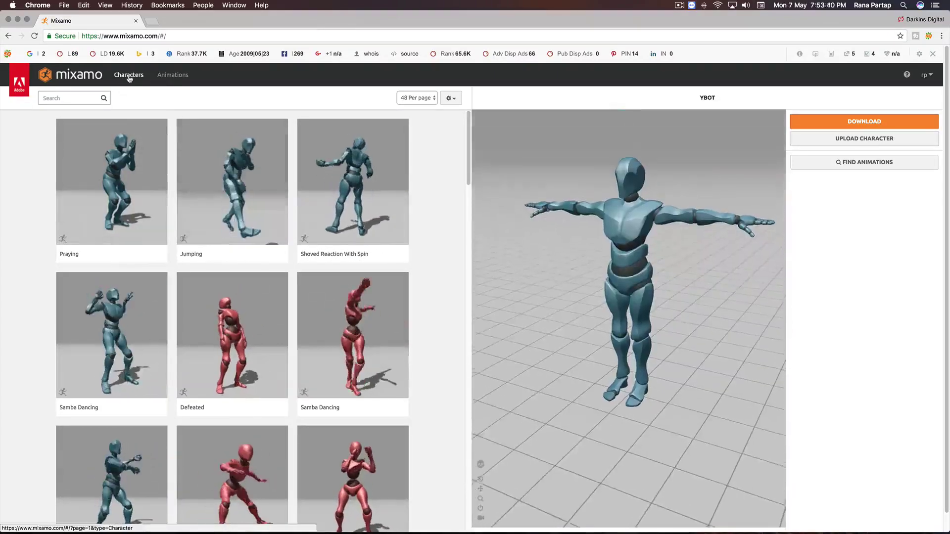
Step: Switch the Mixamo working character to Y Bot
click(129, 79)
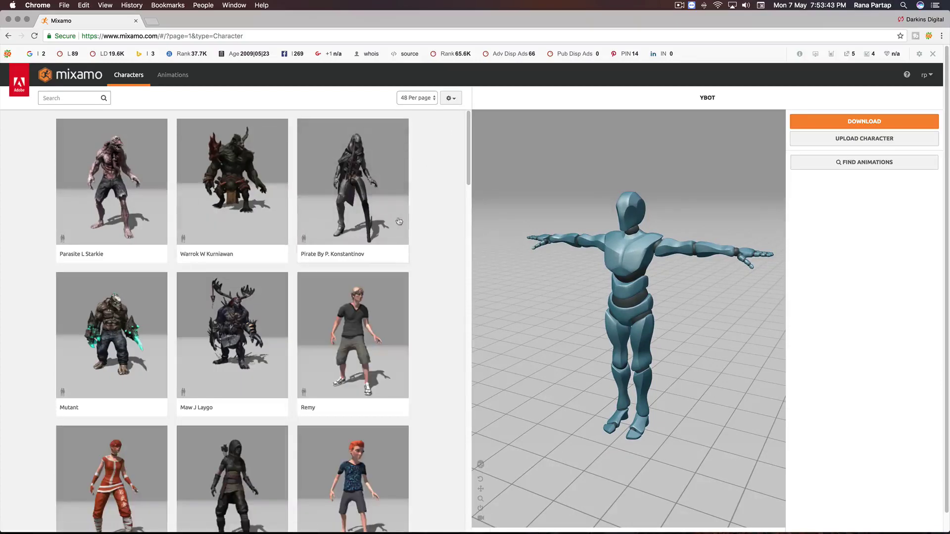
drag(469, 130, 497, 499)
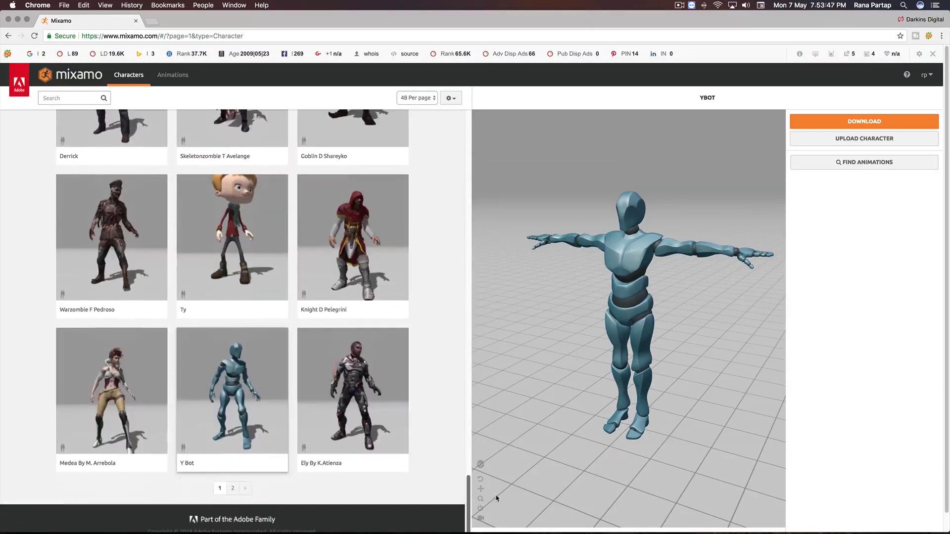
click(274, 358)
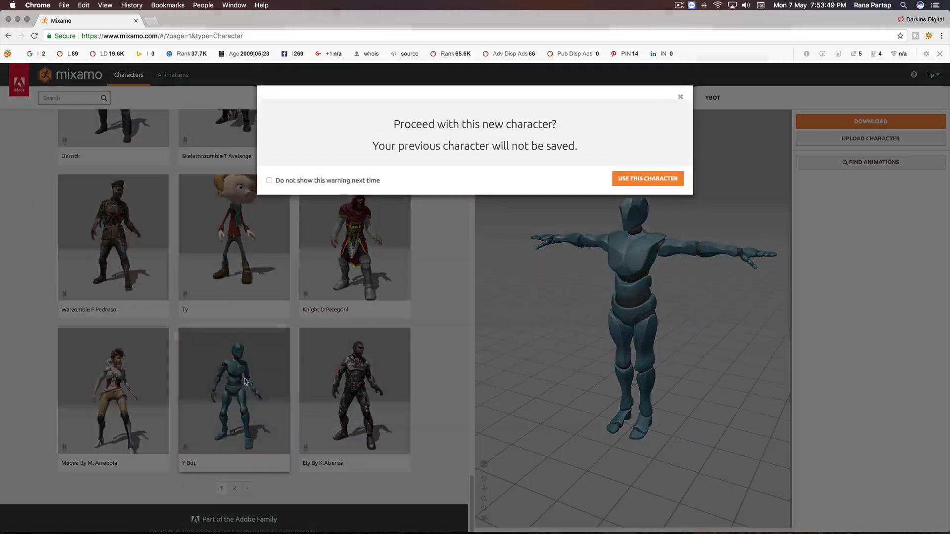
click(653, 190)
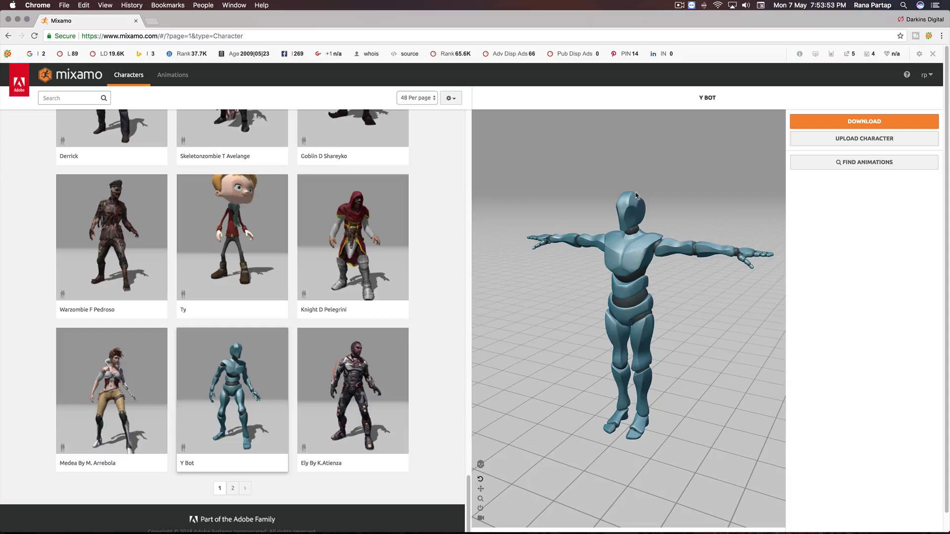
Step: Search the Mixamo animation library for 'sitting' and browse the 129 results
click(173, 75)
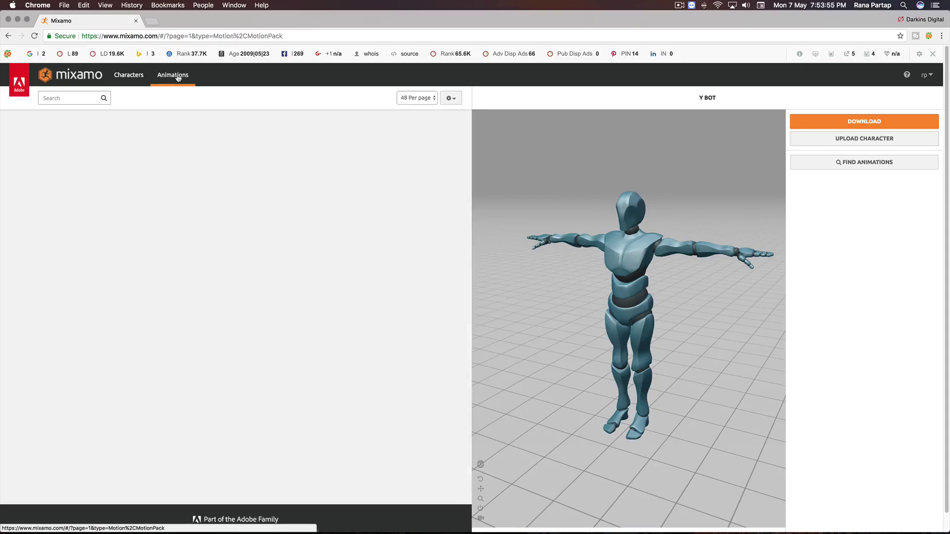
click(64, 97)
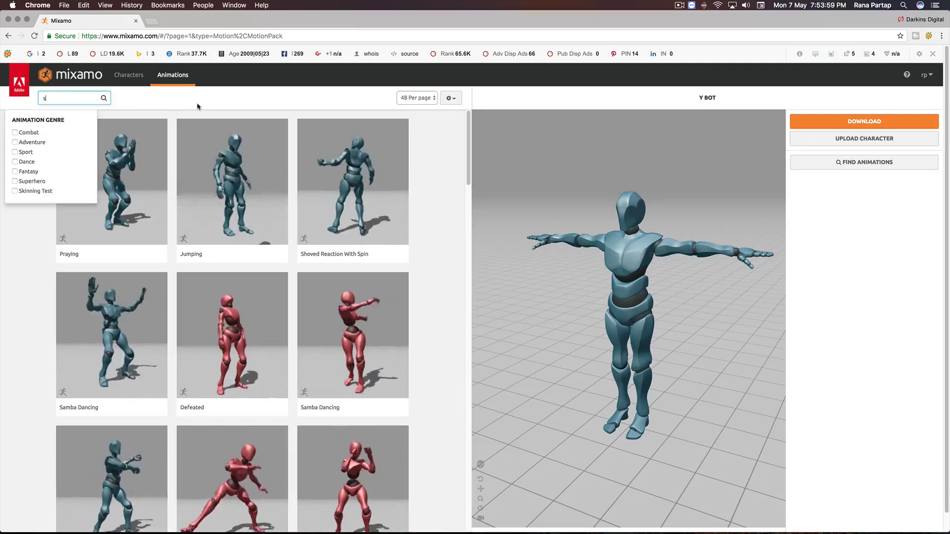
text(sitting)
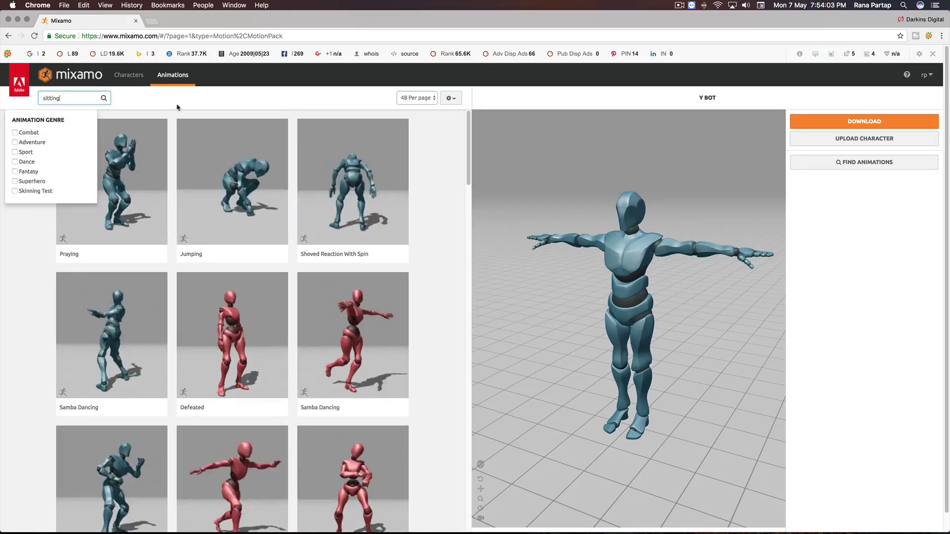
key(Return)
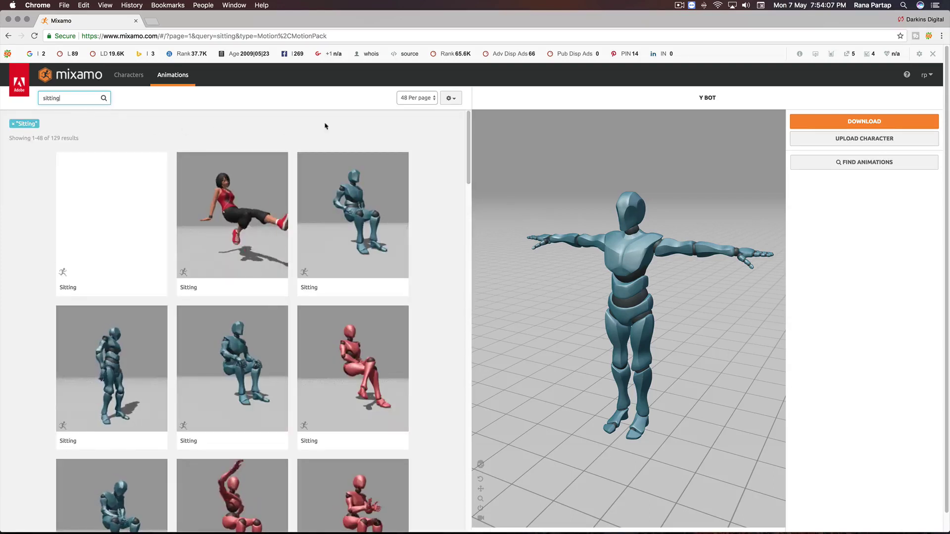
drag(468, 136, 468, 187)
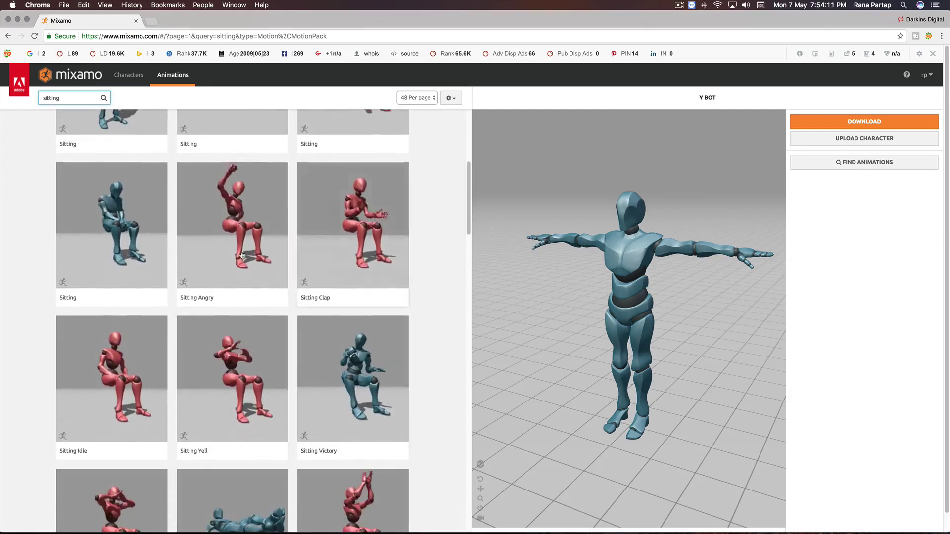
Step: Apply Sitting to Y Bot, trim it to -50–150, and download as FBX with skin at 30 fps
click(124, 241)
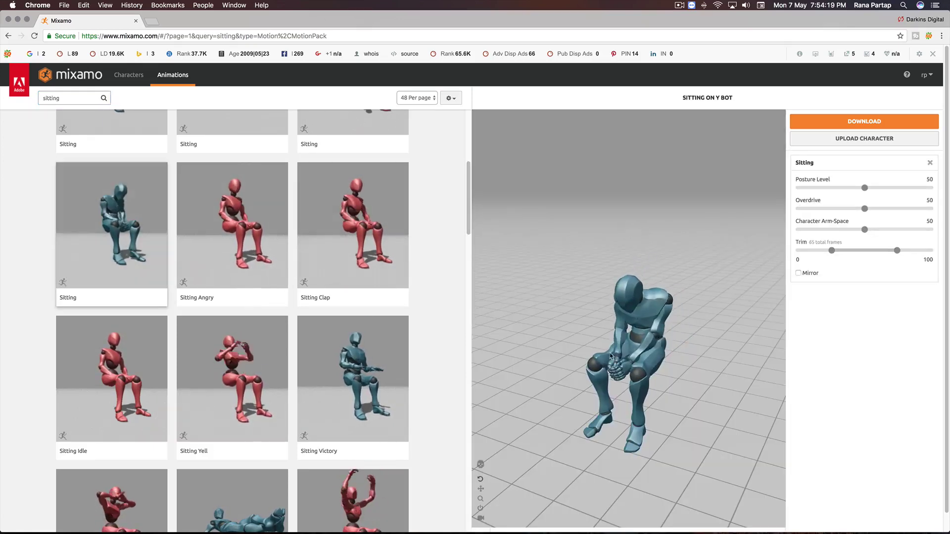
mouse_move(617, 383)
mouse_down()
mouse_move(716, 328)
mouse_move(698, 350)
mouse_move(590, 328)
mouse_move(584, 350)
mouse_move(605, 366)
mouse_move(614, 349)
mouse_up()
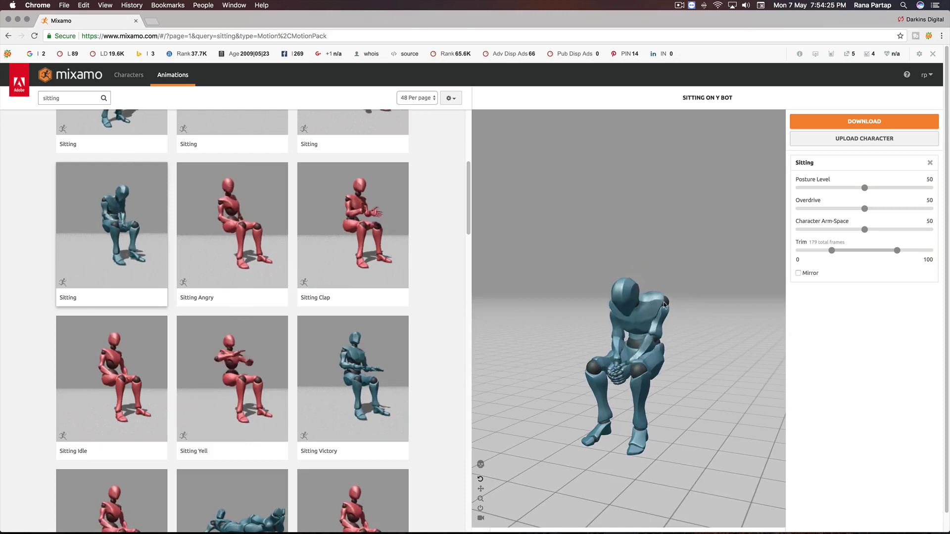
drag(831, 250, 800, 254)
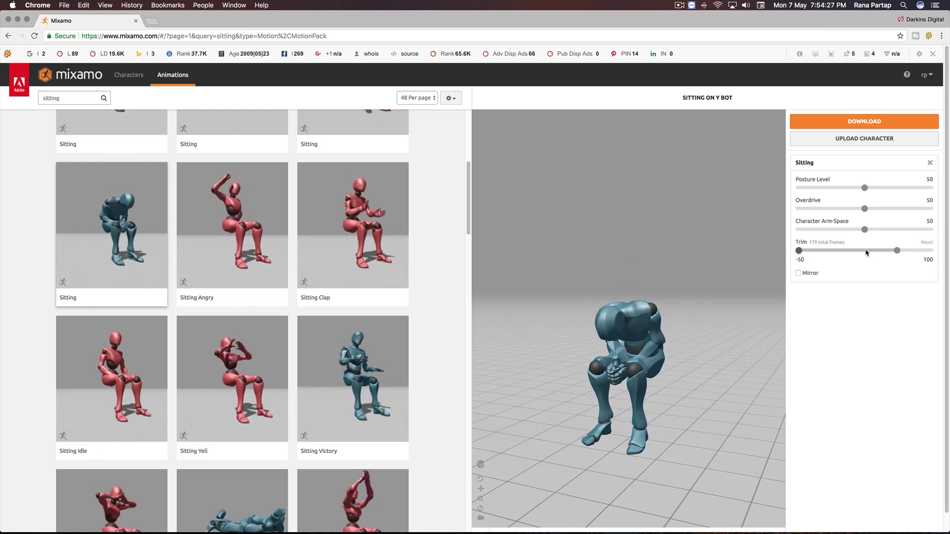
drag(898, 250, 939, 254)
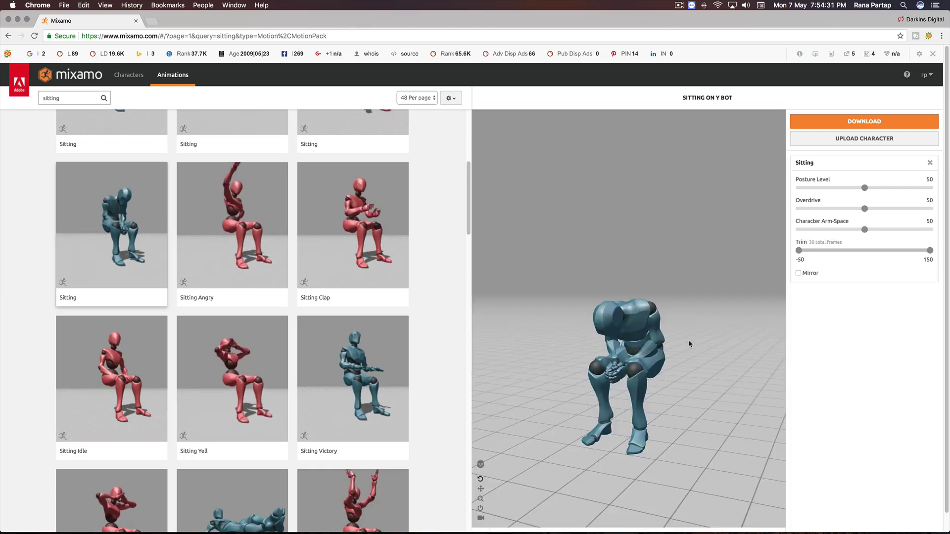
click(859, 122)
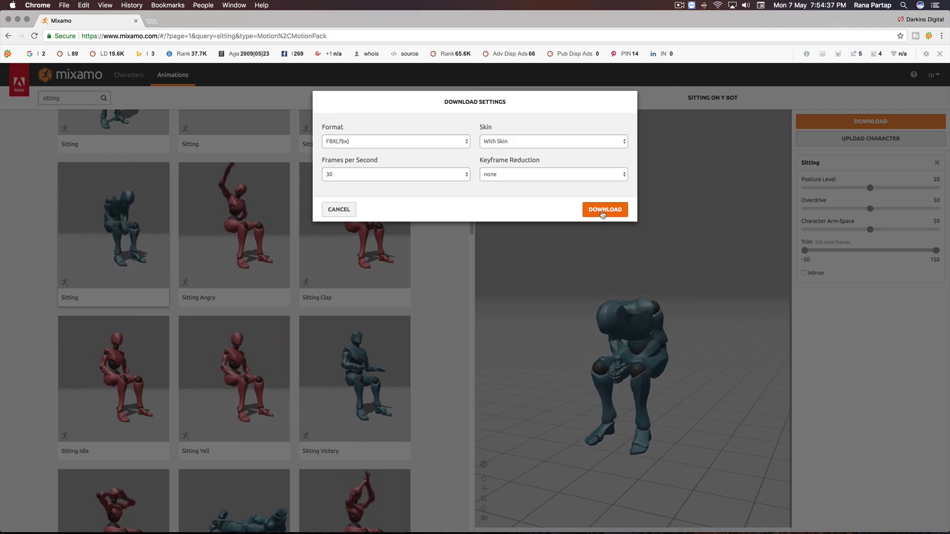
click(603, 212)
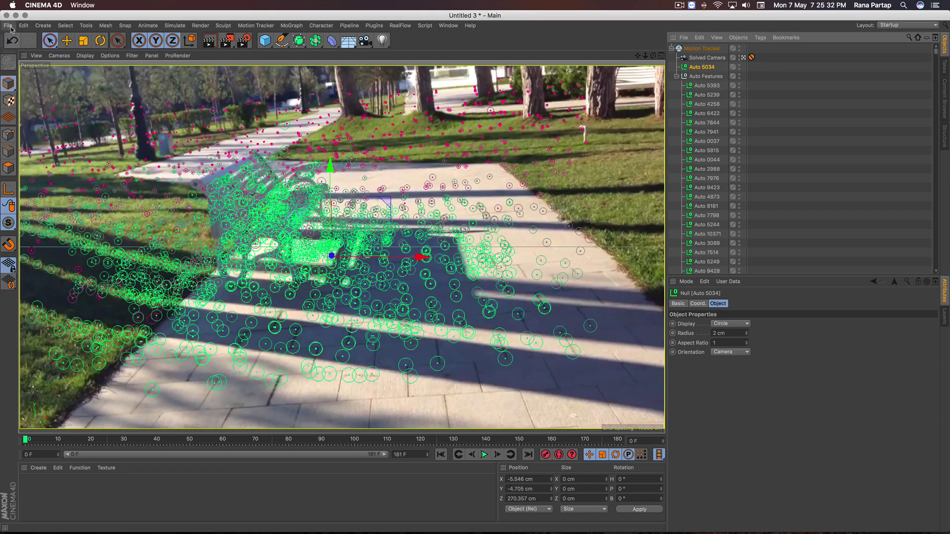
Step: Merge Sitting.fbx from Downloads with default FBX import settings, declining the takes reassignment
click(7, 25)
click(47, 60)
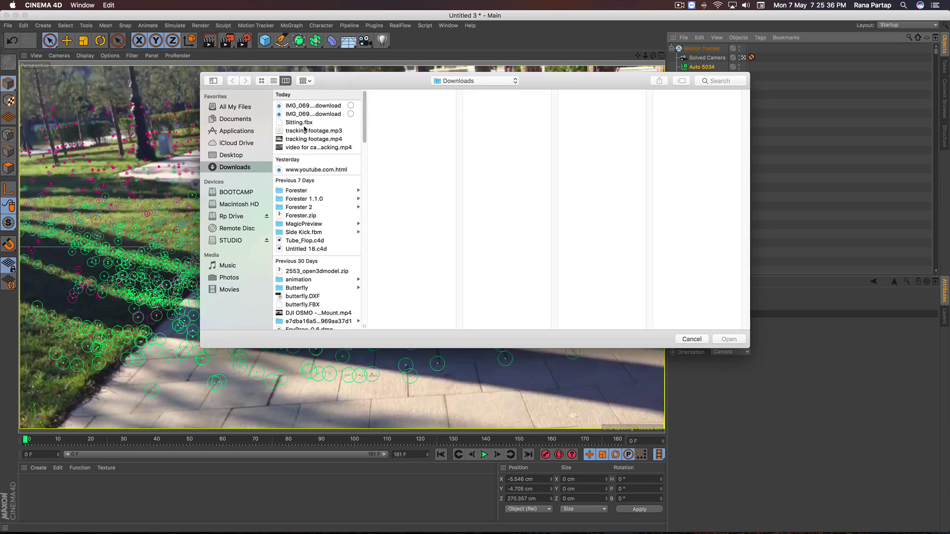
click(303, 124)
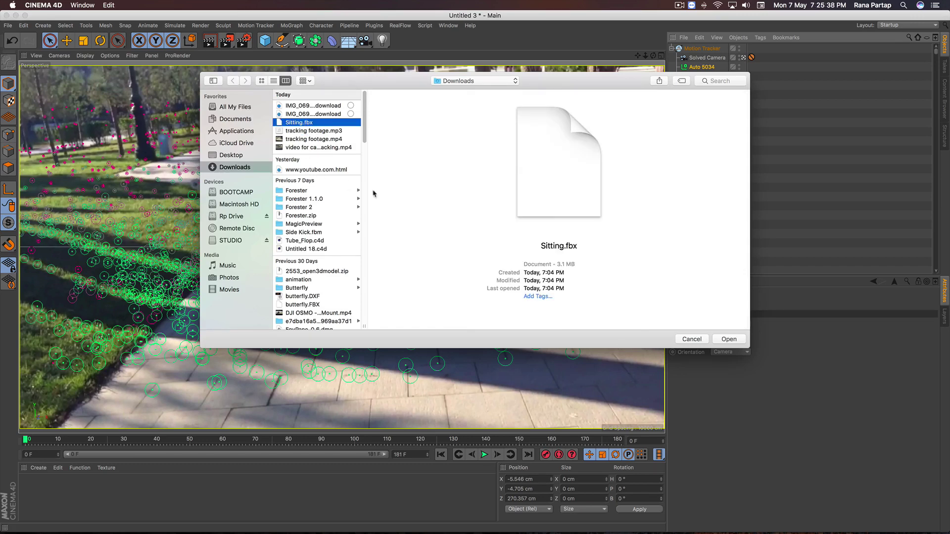
click(728, 340)
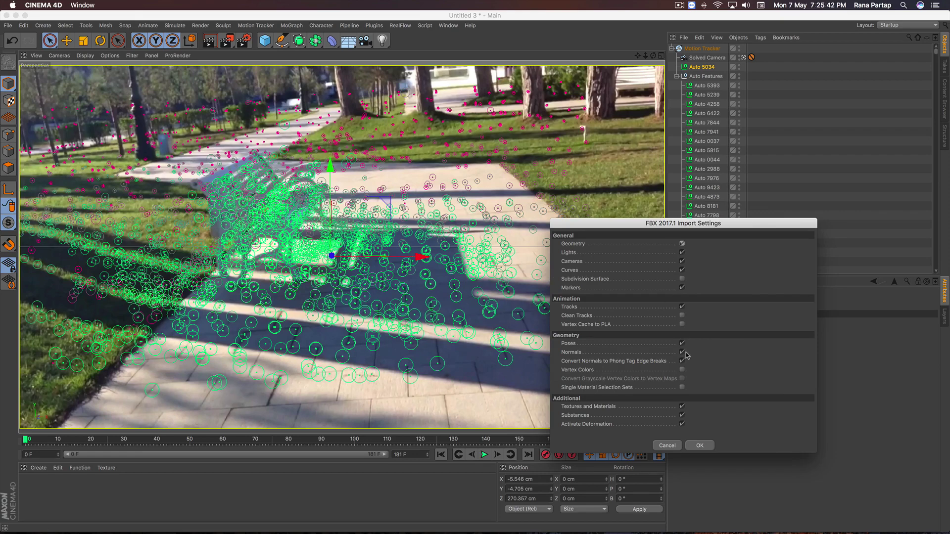
click(700, 446)
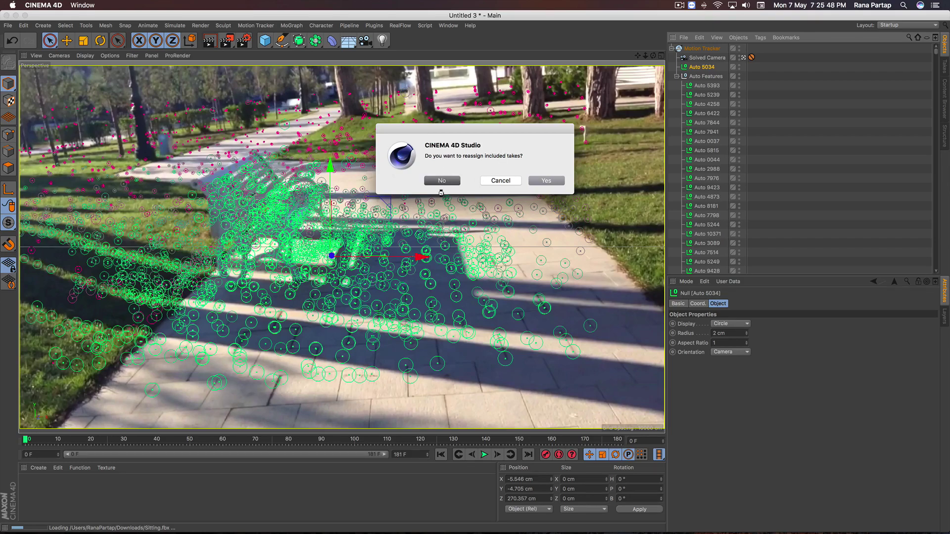
click(442, 183)
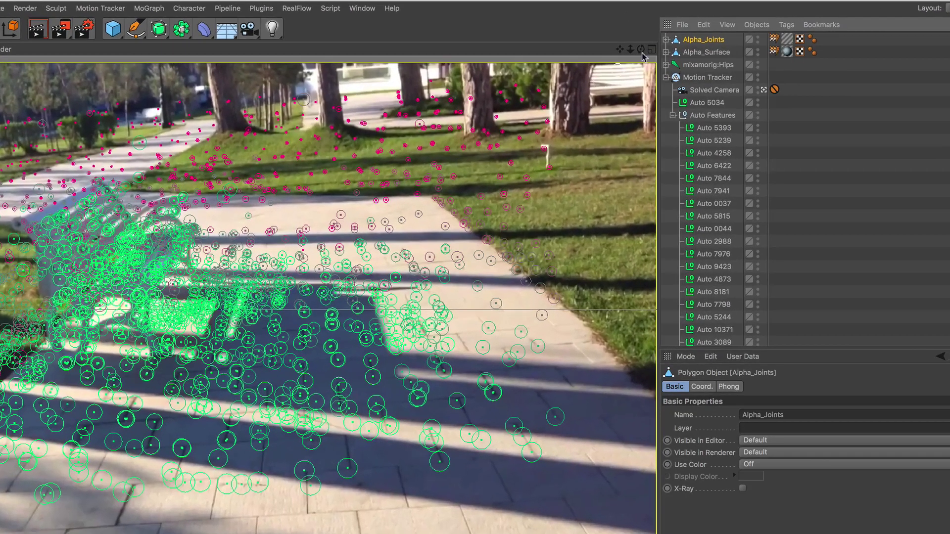
Step: Create a Null holding Alpha_Joints, Alpha_Surface and mixamorig:Hips, collapsed and selected, in Perspective view
click(695, 66)
click(114, 31)
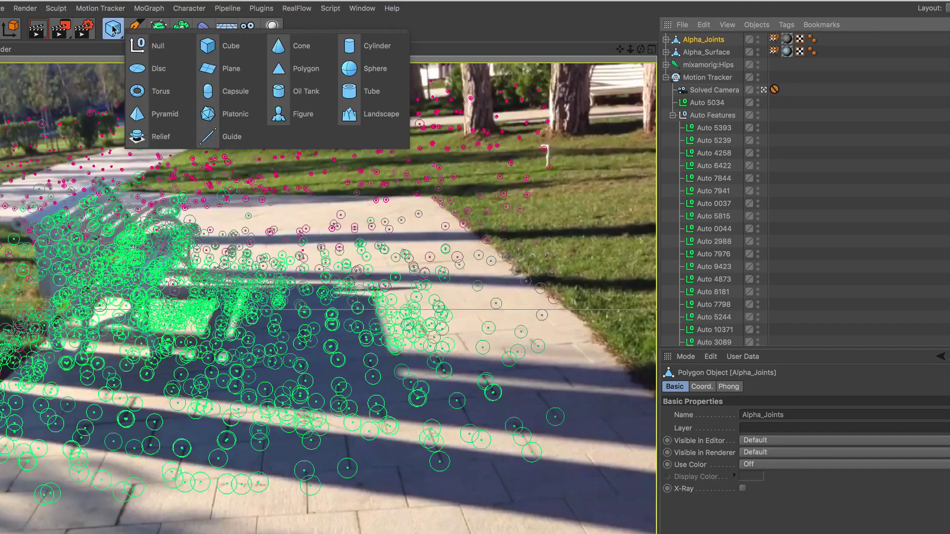
click(169, 50)
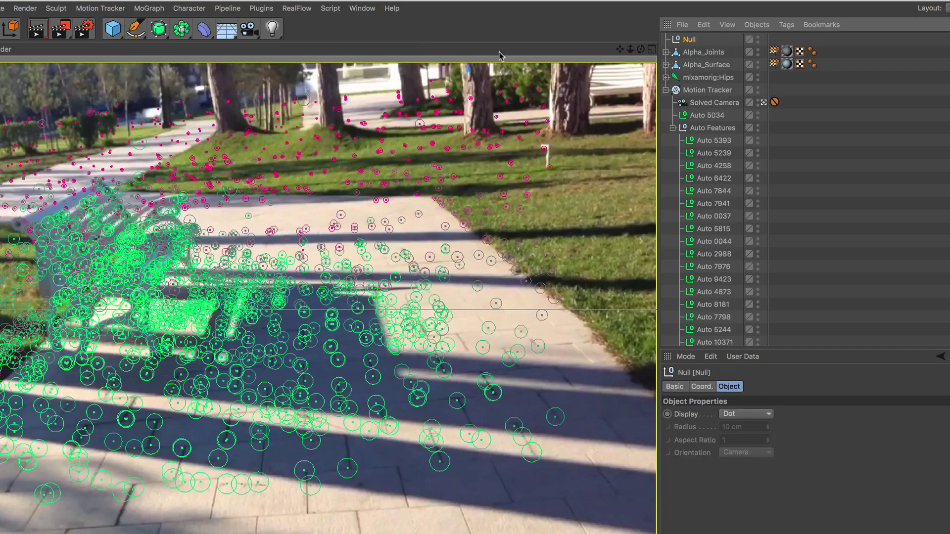
click(695, 78)
shift+click(699, 53)
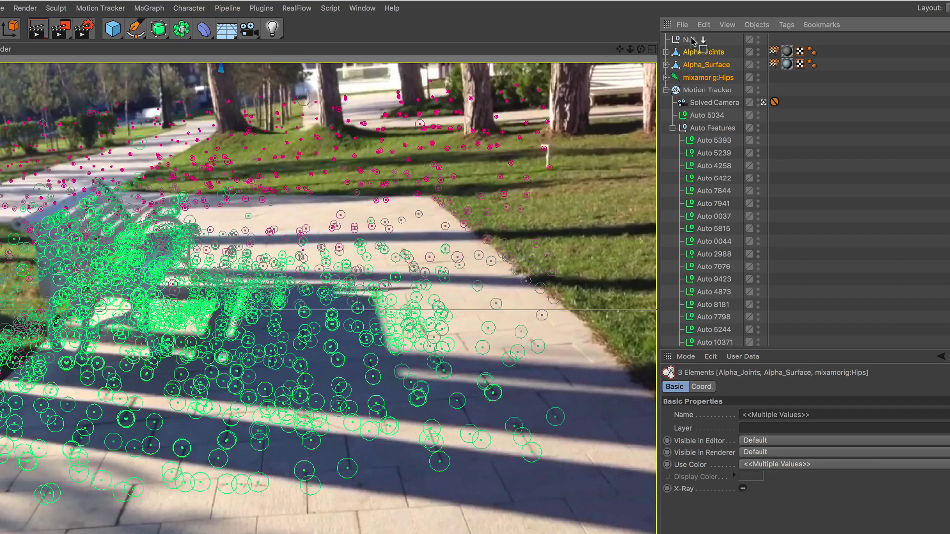
drag(692, 40, 692, 41)
click(667, 39)
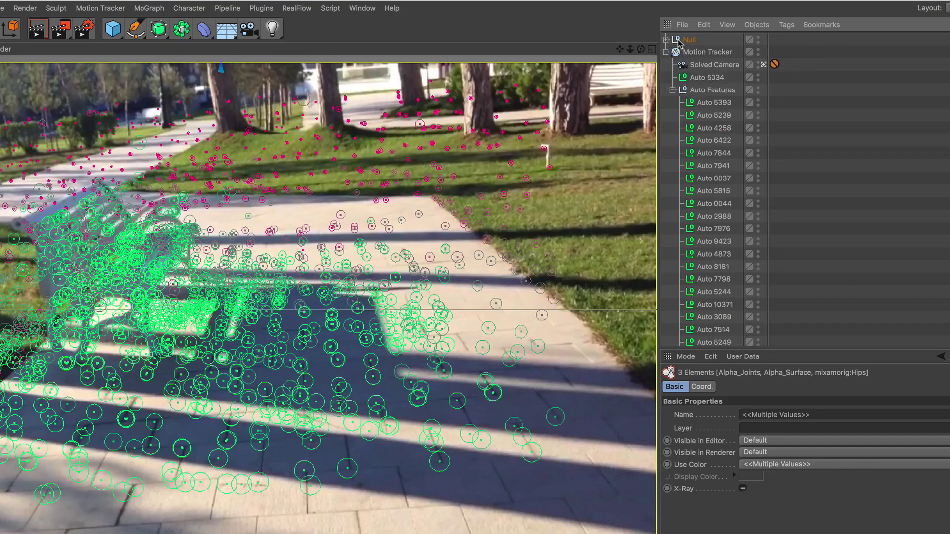
click(679, 42)
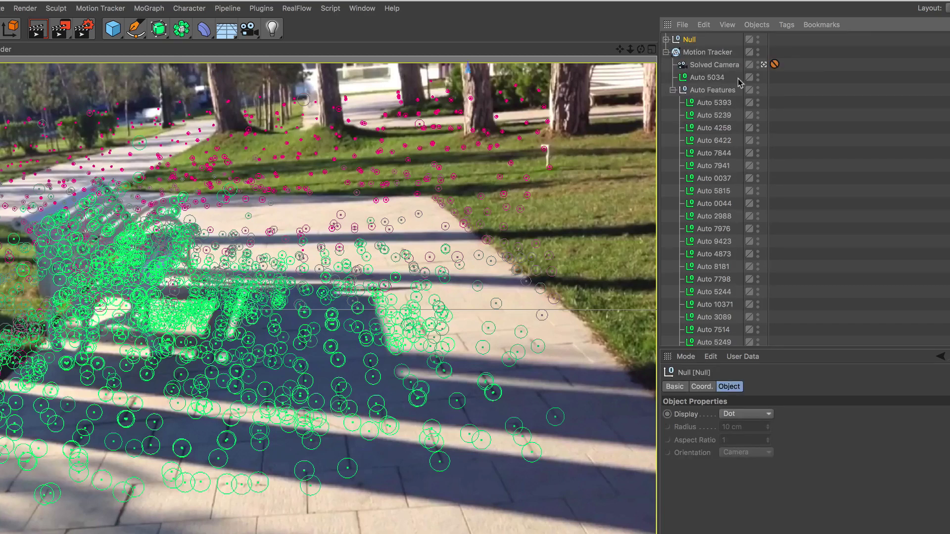
click(764, 65)
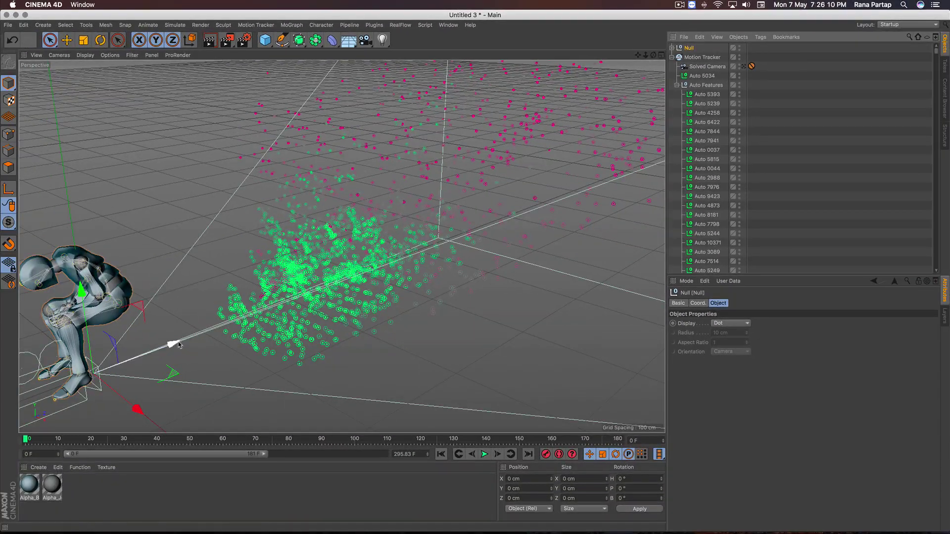
Step: Push the character Null about 296 cm along Z and turn it to a 90° heading
drag(170, 346, 414, 253)
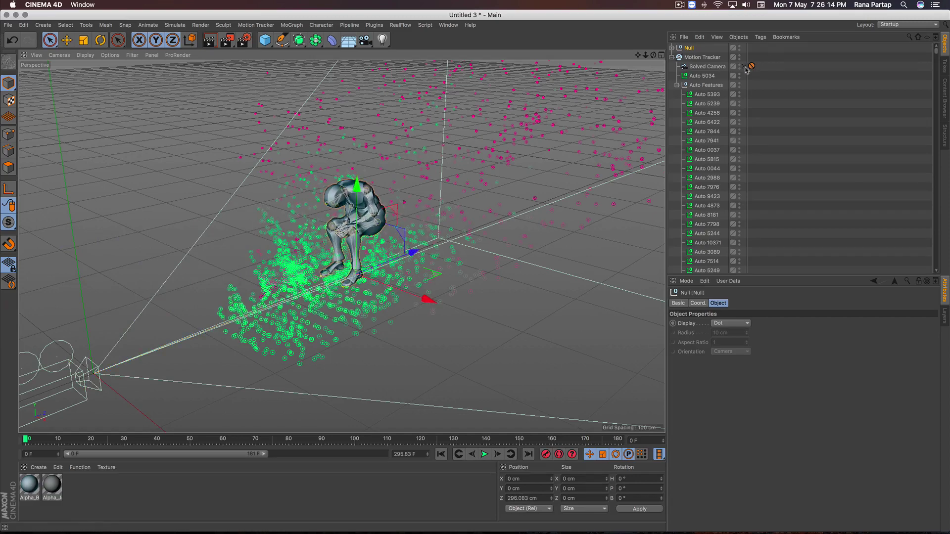
click(745, 66)
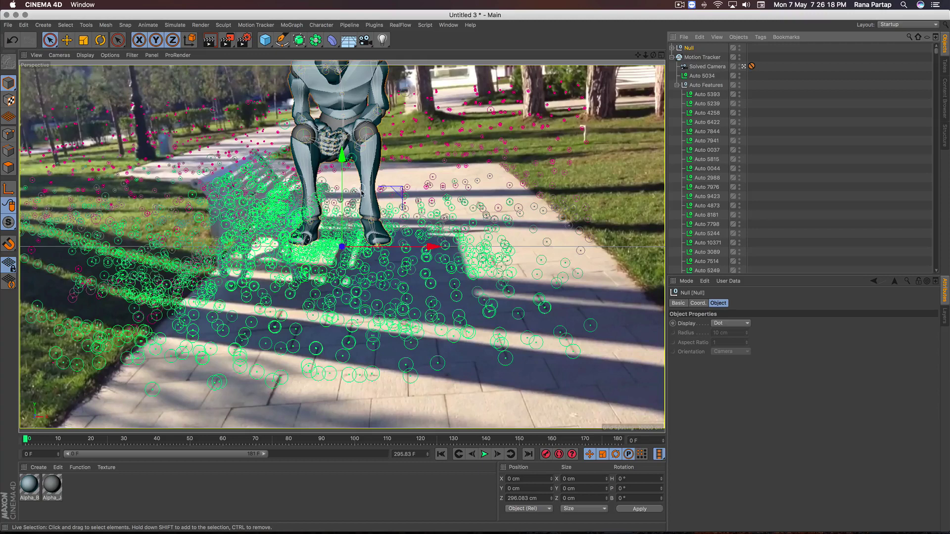
click(100, 40)
drag(317, 248, 407, 225)
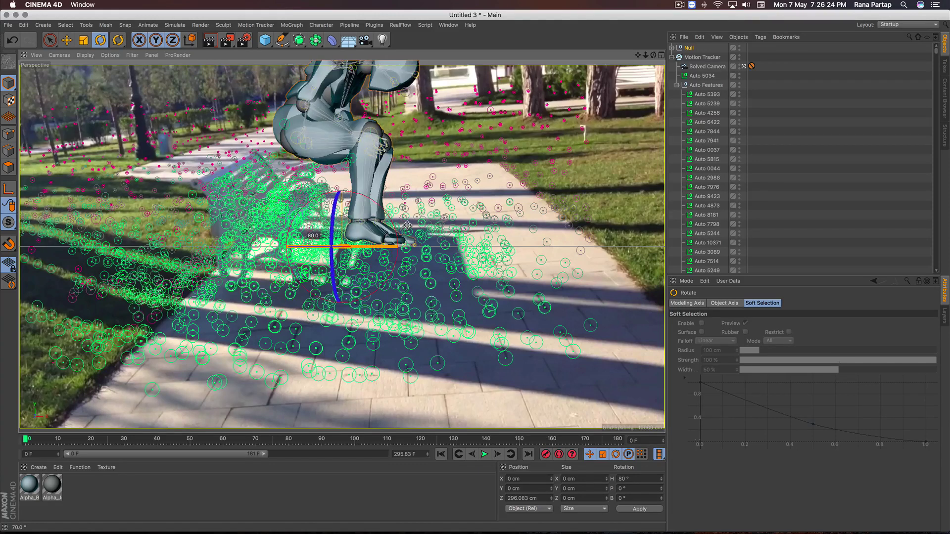
drag(410, 224, 414, 224)
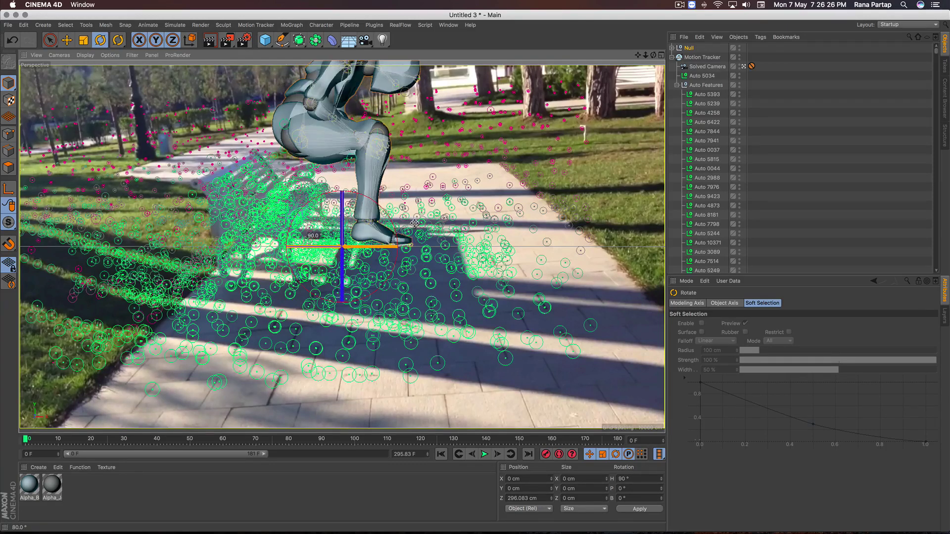
Step: Scale the Null to 0.5 on X, Y and Z and slide it left toward the bench
click(49, 40)
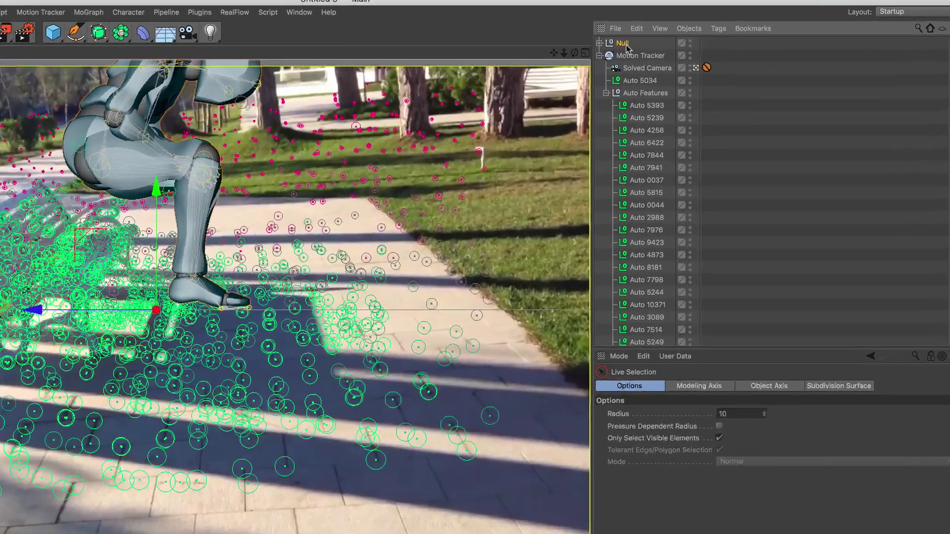
click(689, 48)
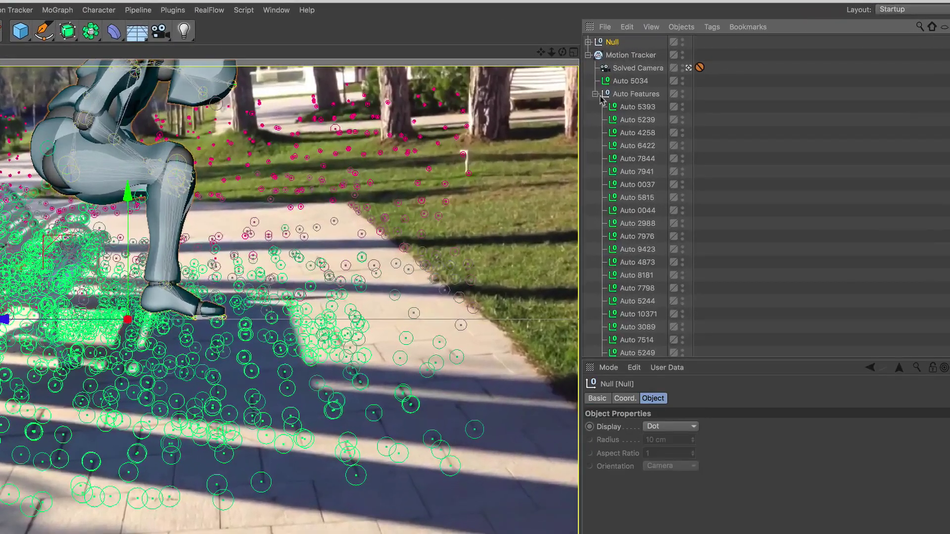
click(624, 398)
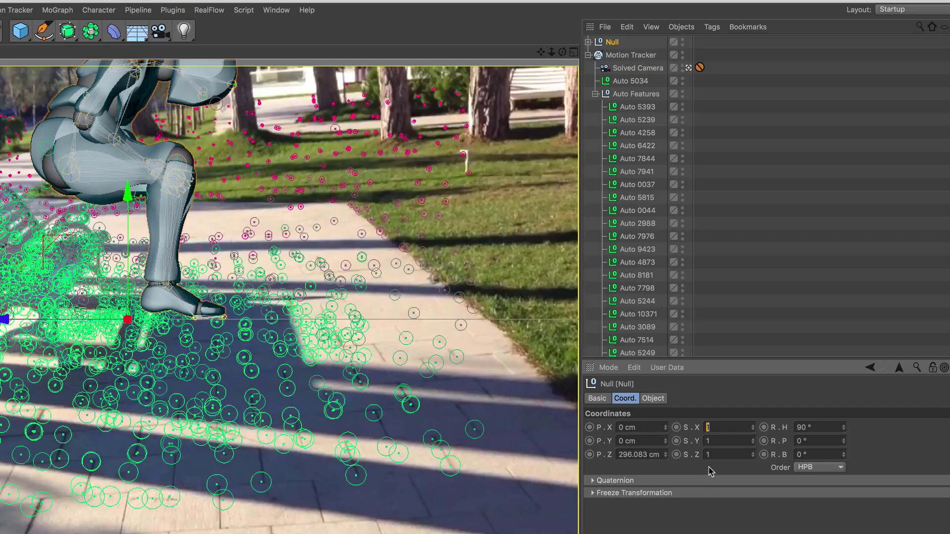
text(0.5)
key(Return)
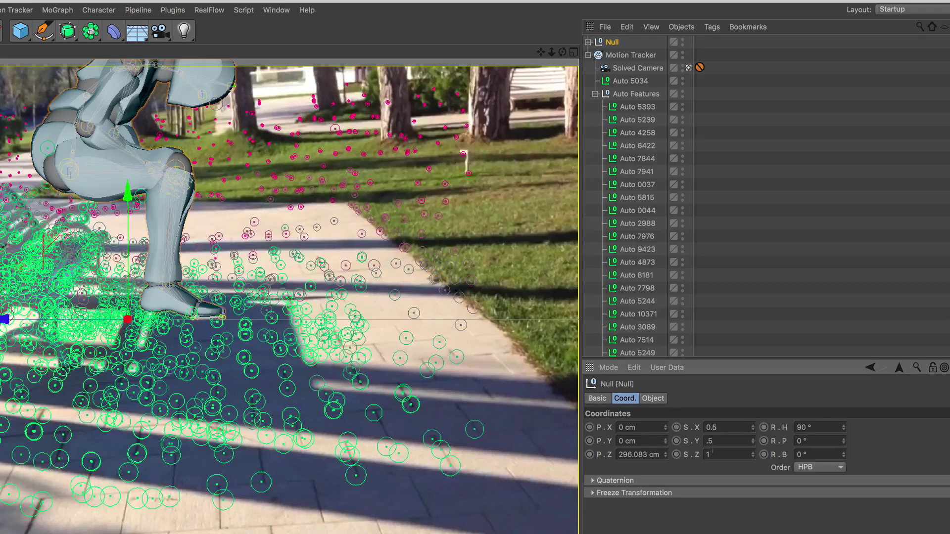
text(0.5)
key(Return)
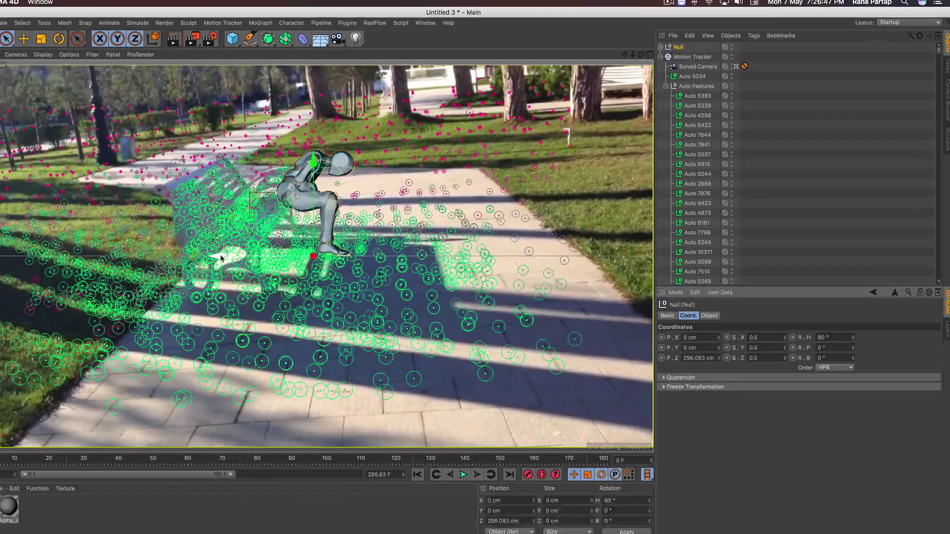
drag(277, 246, 221, 246)
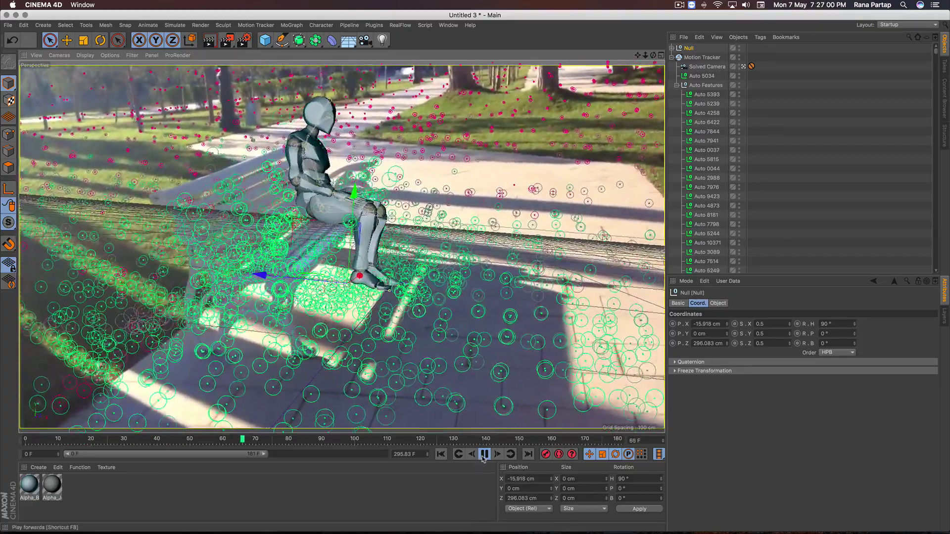
Step: Settle the Null at X -15.918 cm, Y -4.512 cm on the bench, checking with playback
click(483, 457)
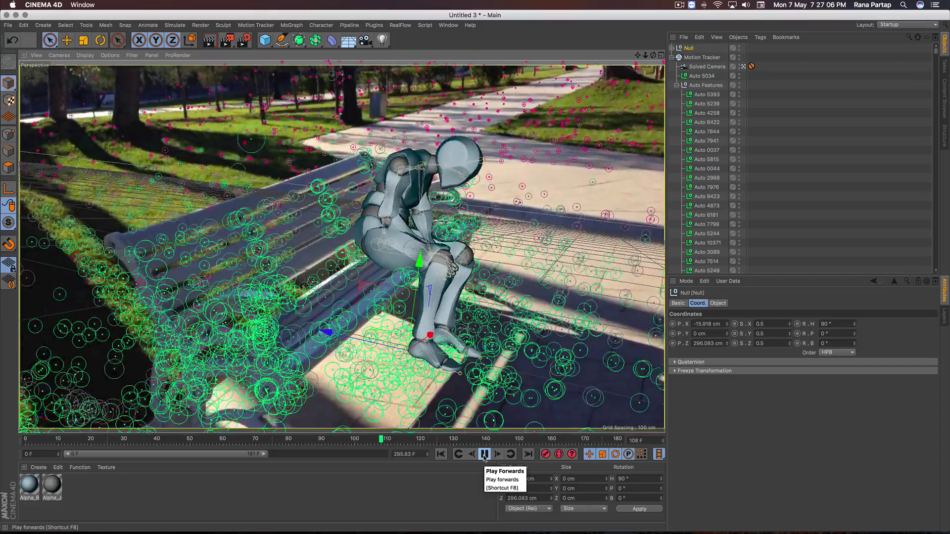
click(483, 458)
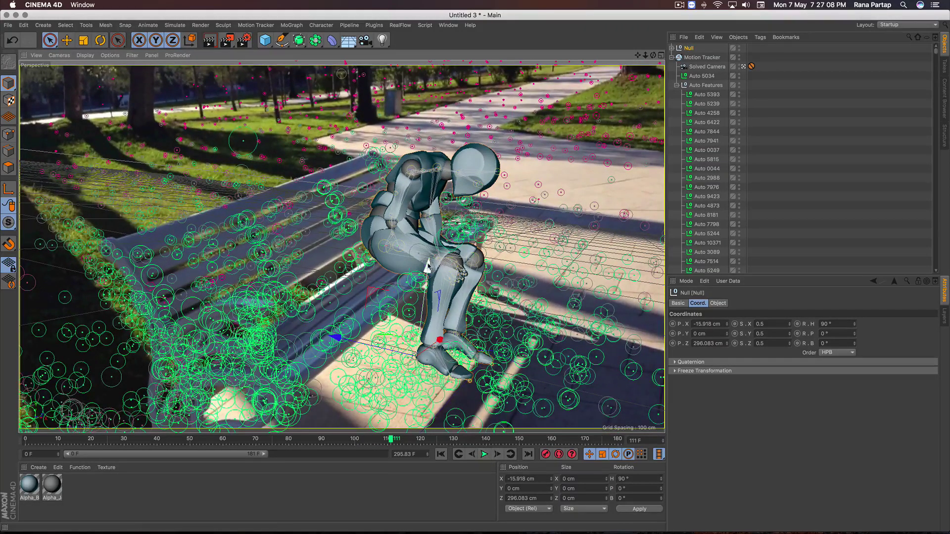
drag(426, 266, 425, 286)
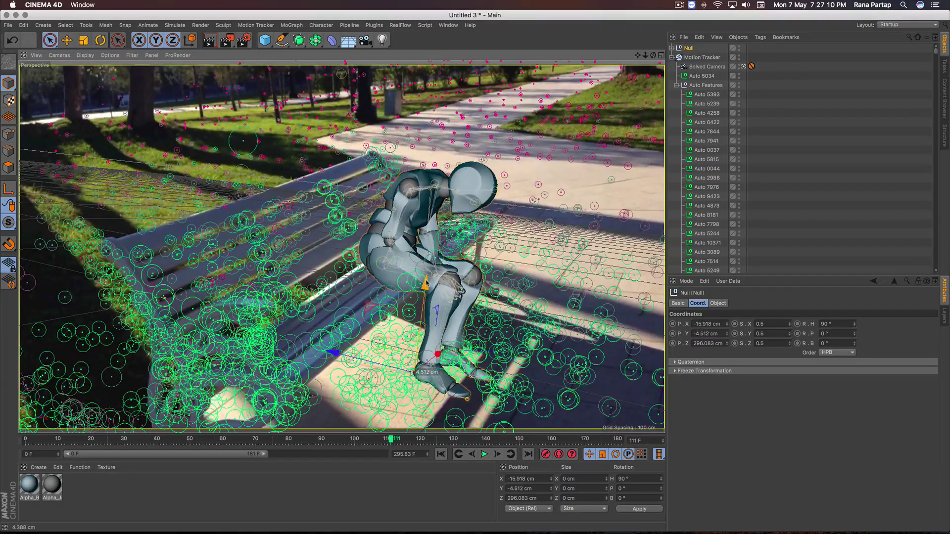
click(441, 454)
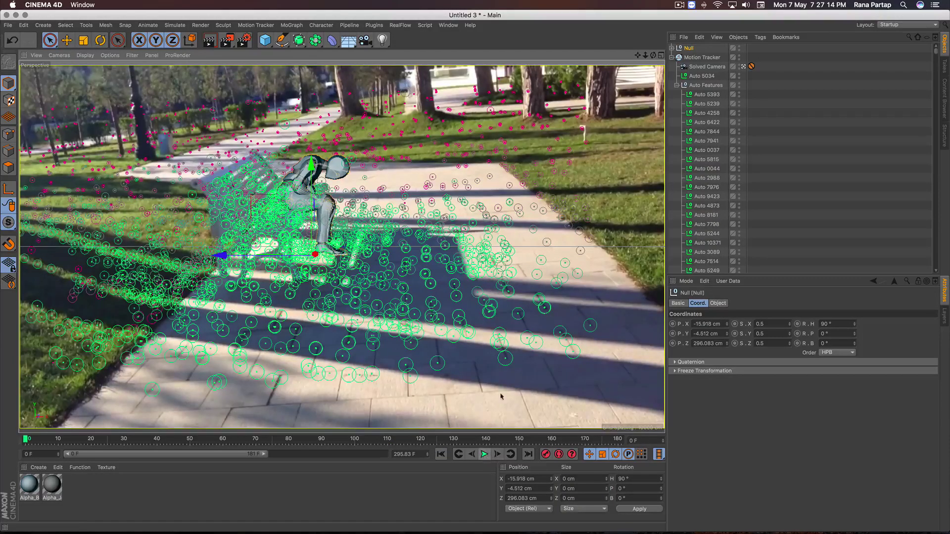
click(677, 86)
Step: Hide the Auto Features tracking markers in both the viewport and renders
click(682, 126)
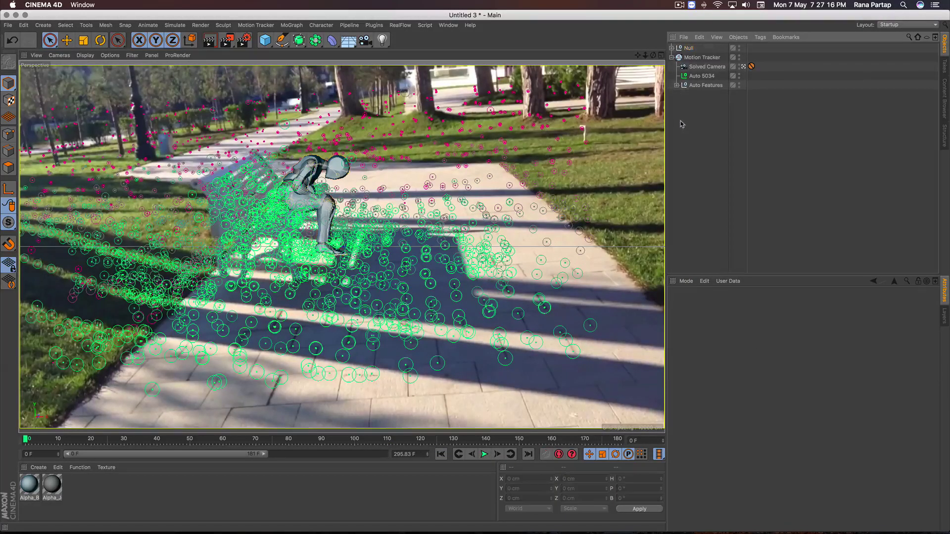
click(701, 57)
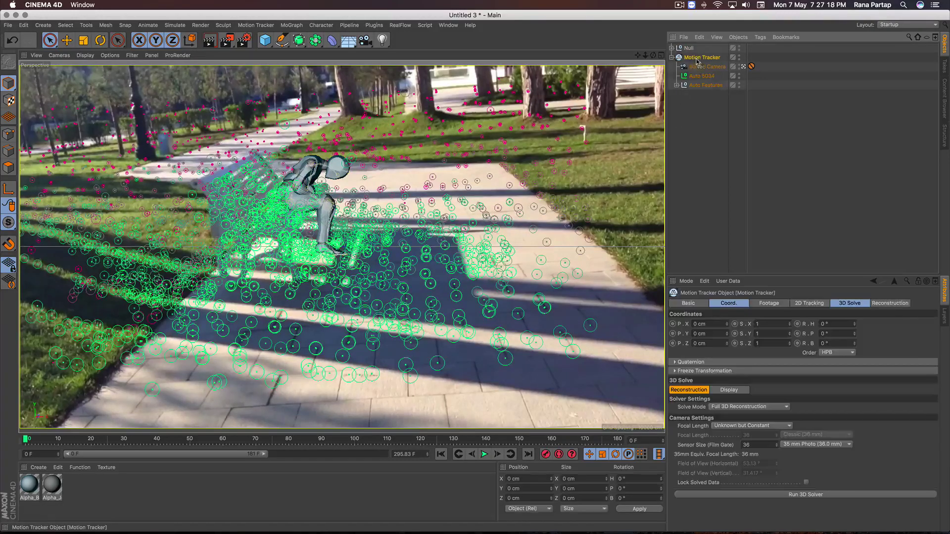
key(Up)
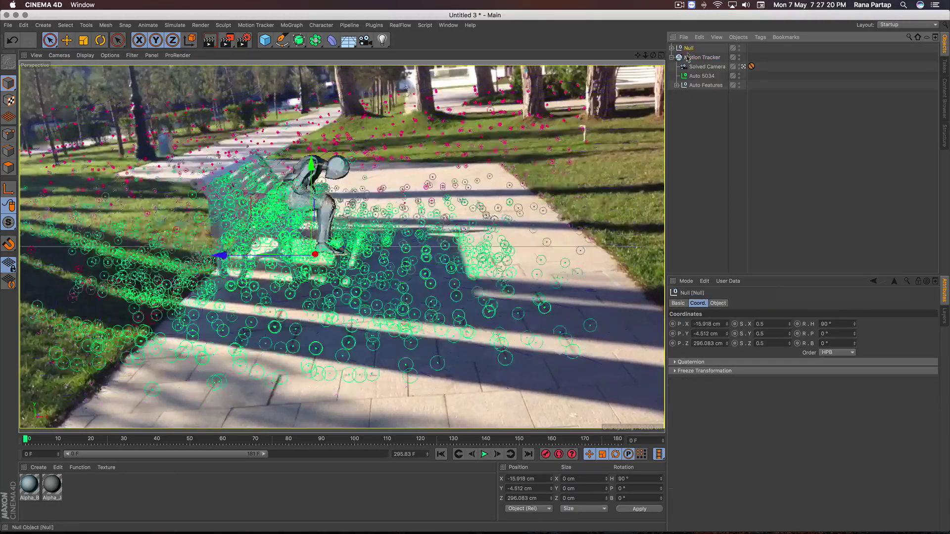
click(711, 86)
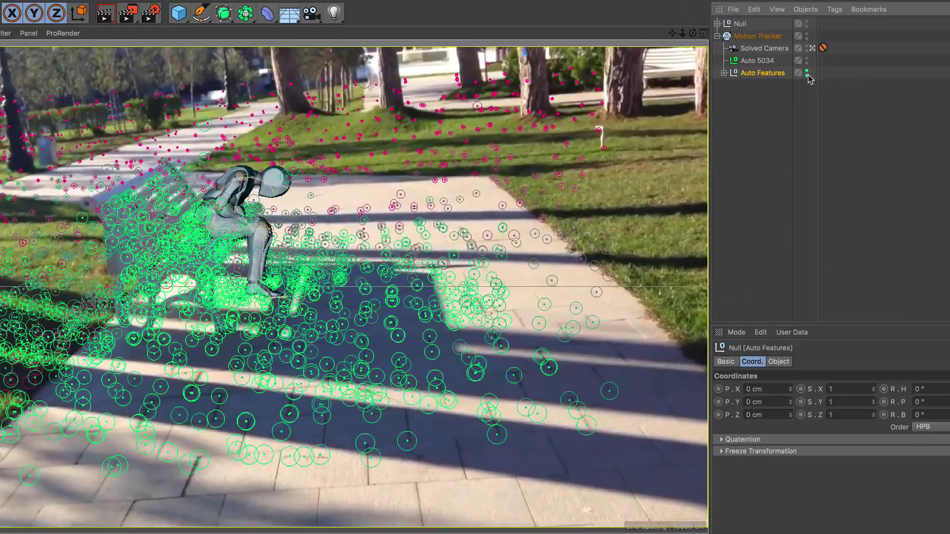
click(806, 71)
click(807, 75)
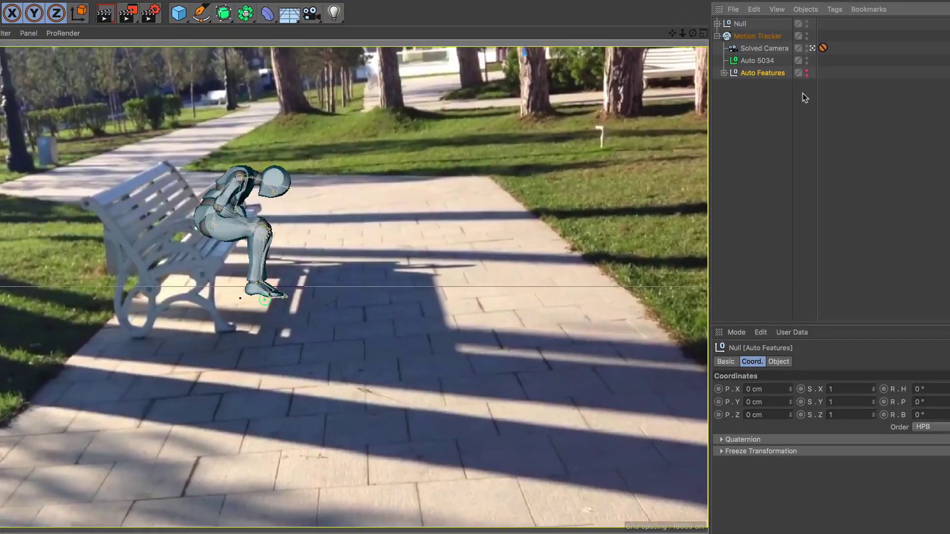
click(802, 93)
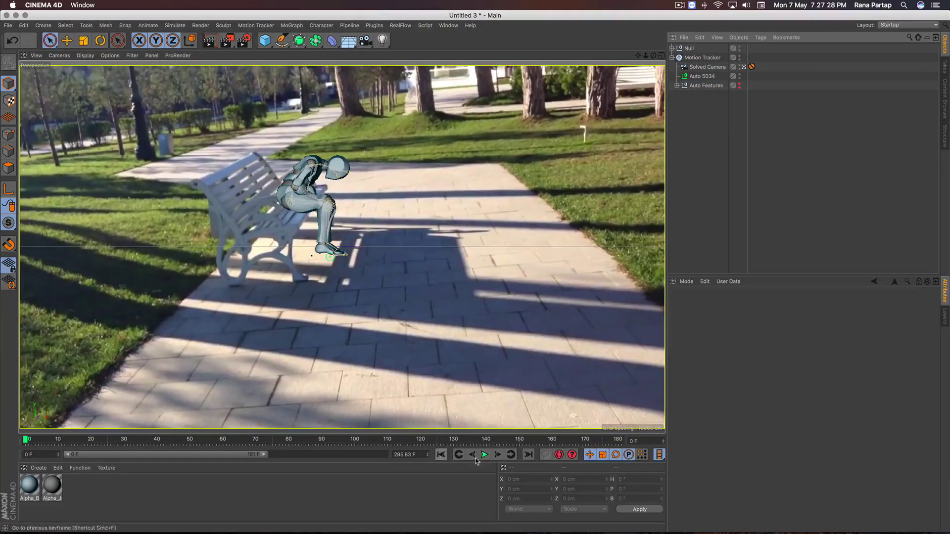
Step: Play the footage to check the seated figure and nudge it further left along X
click(486, 455)
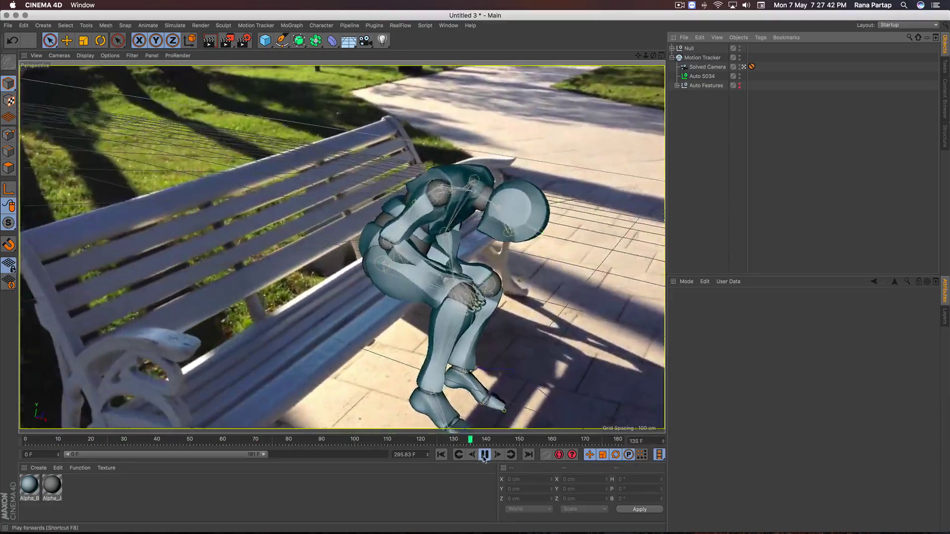
click(484, 456)
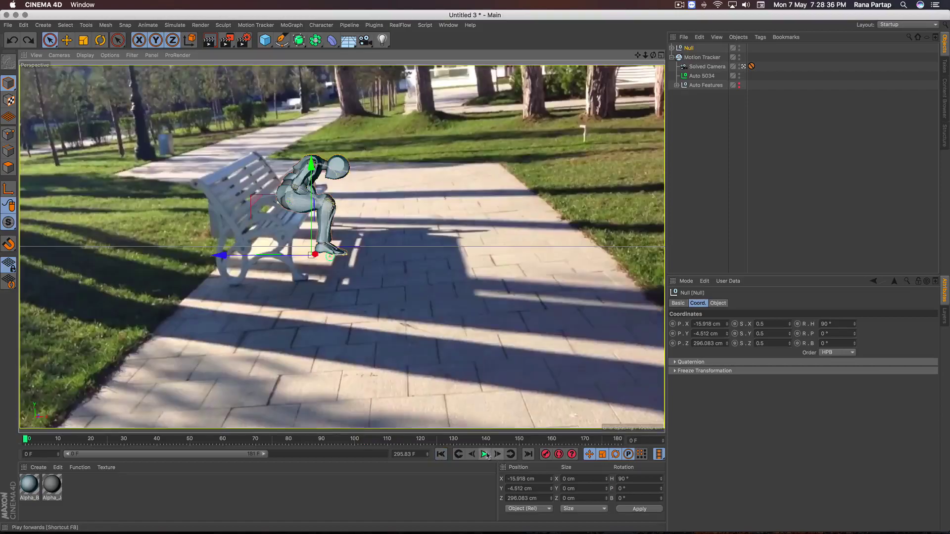
click(485, 454)
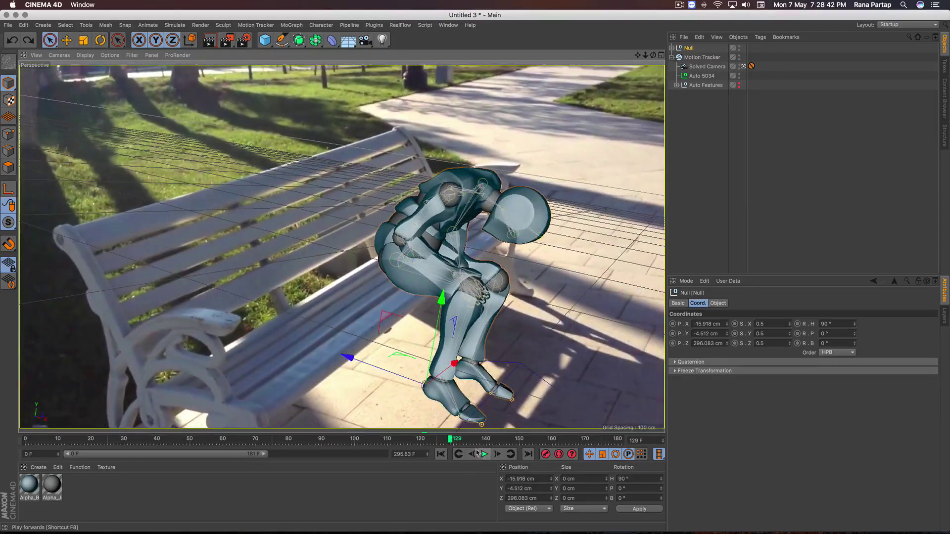
drag(389, 378, 380, 373)
click(441, 455)
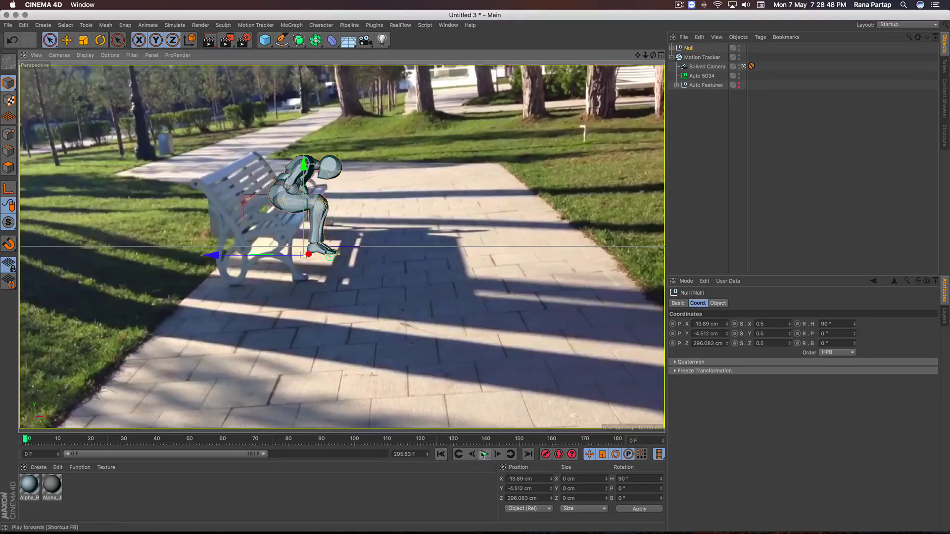
click(492, 456)
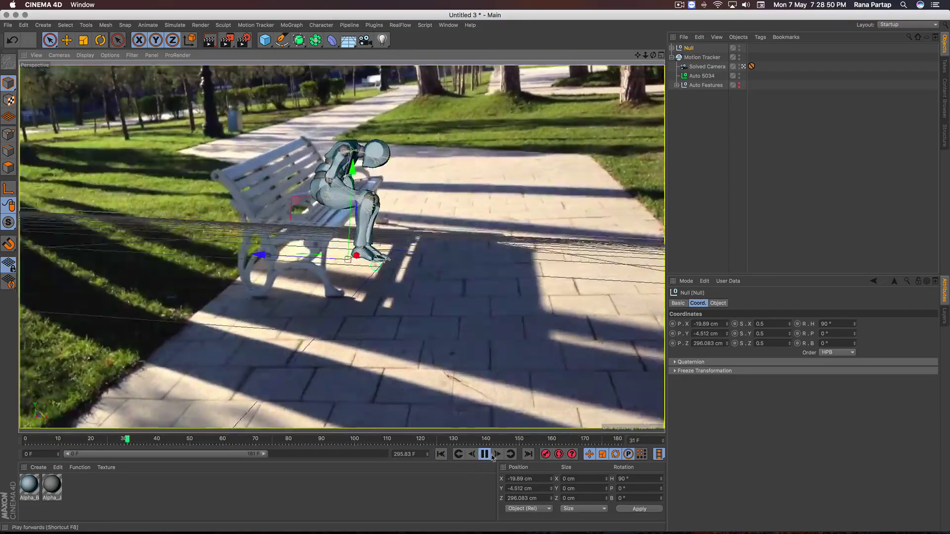
click(485, 456)
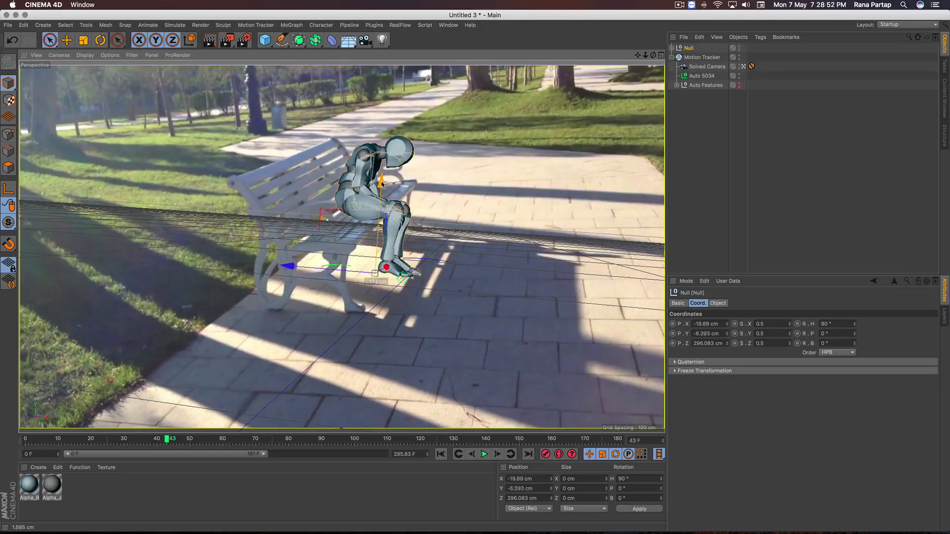
Step: Replay the animation from the start, scrub to frame 152 and adjust the preview range end
click(440, 454)
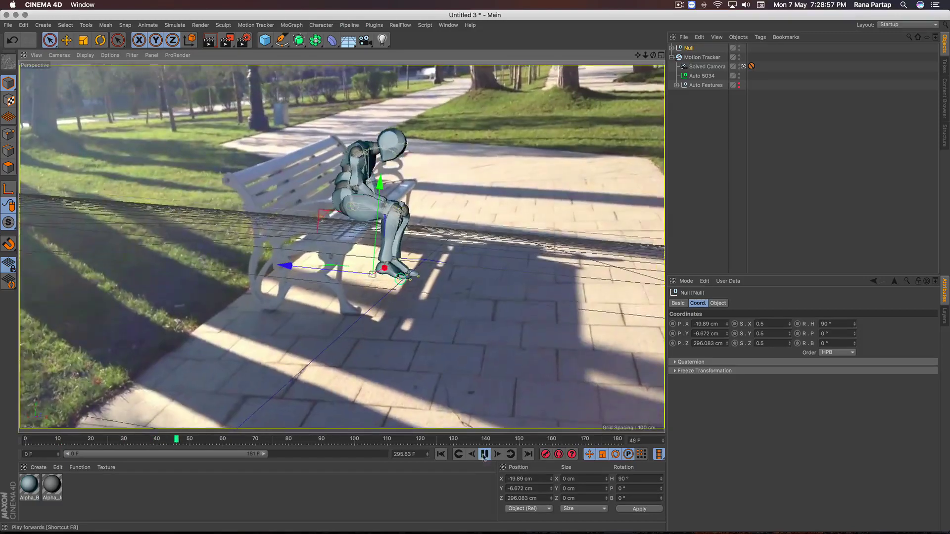
click(484, 455)
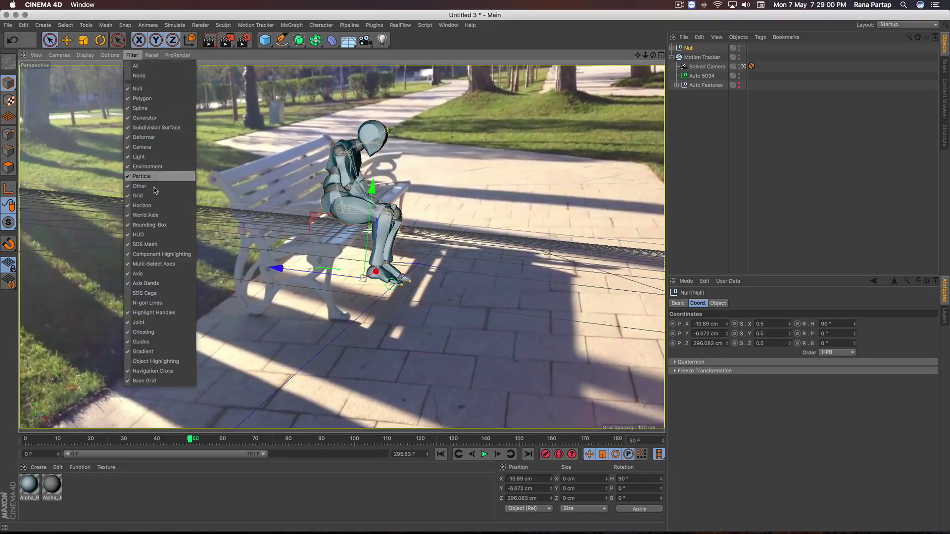
click(441, 454)
click(484, 454)
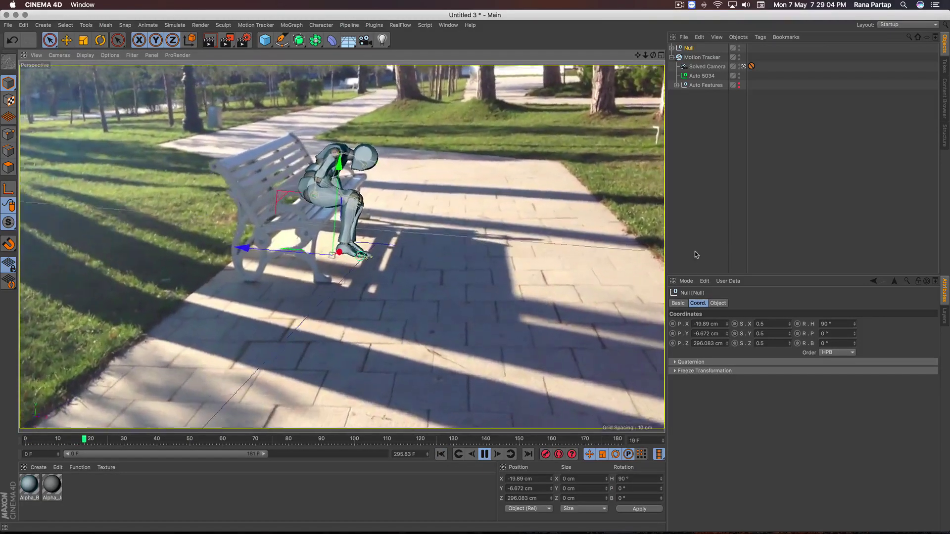
click(685, 218)
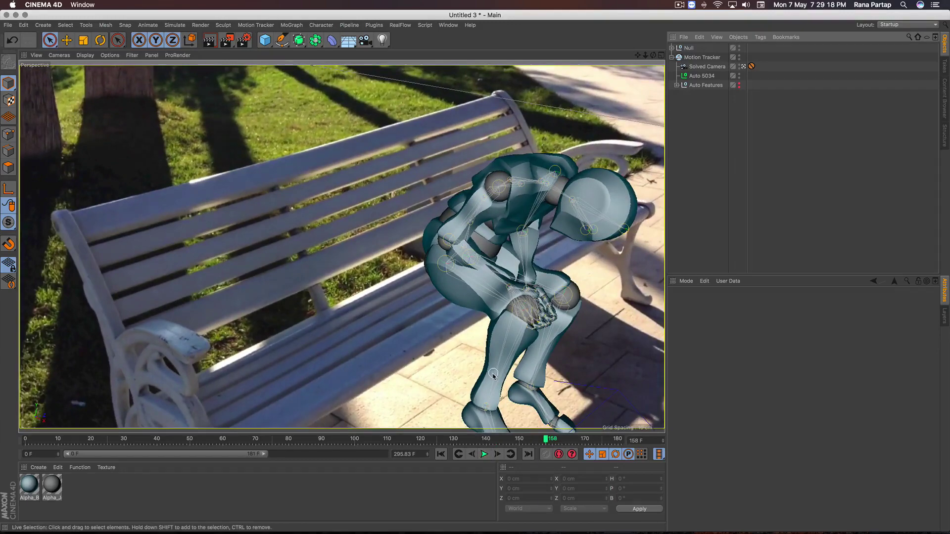
click(442, 454)
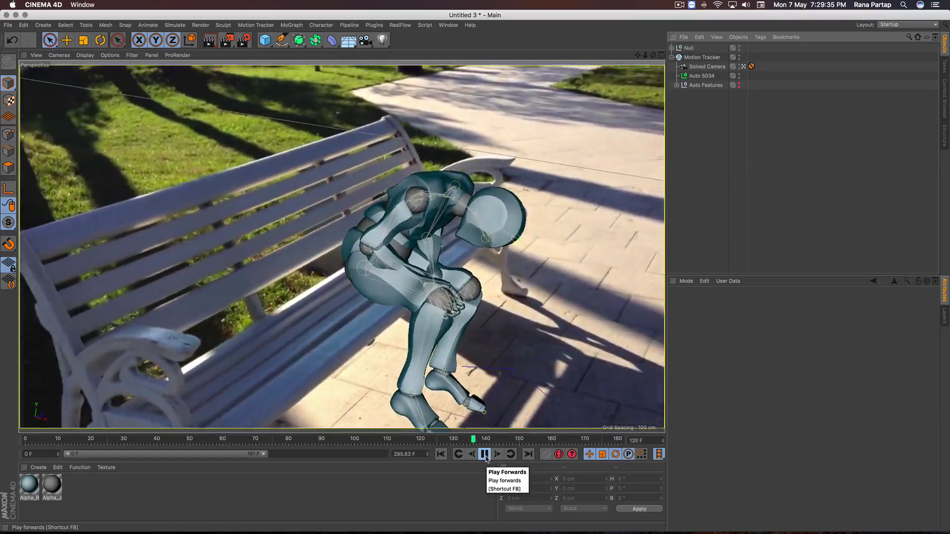
click(485, 455)
mouse_move(500, 445)
mouse_down()
mouse_move(530, 440)
mouse_move(518, 441)
mouse_up()
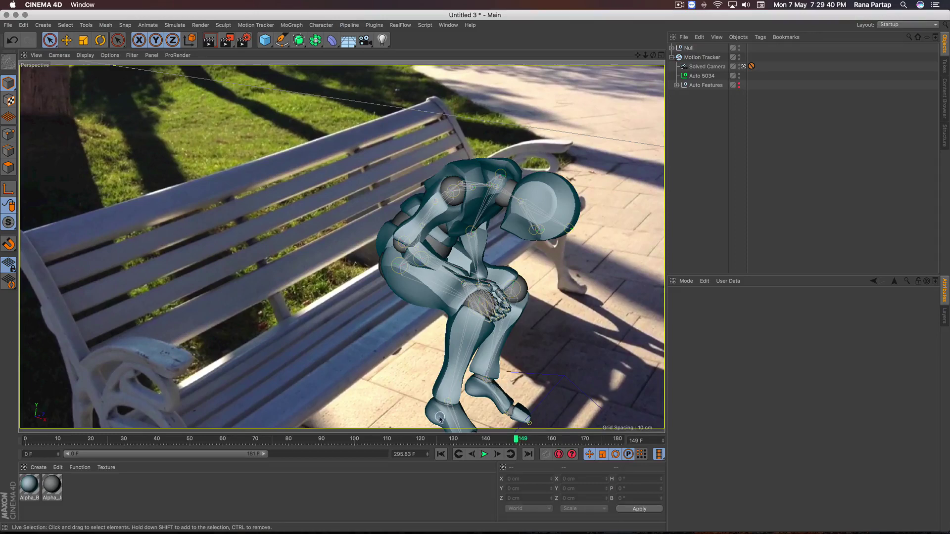
drag(266, 458, 267, 456)
text(15)
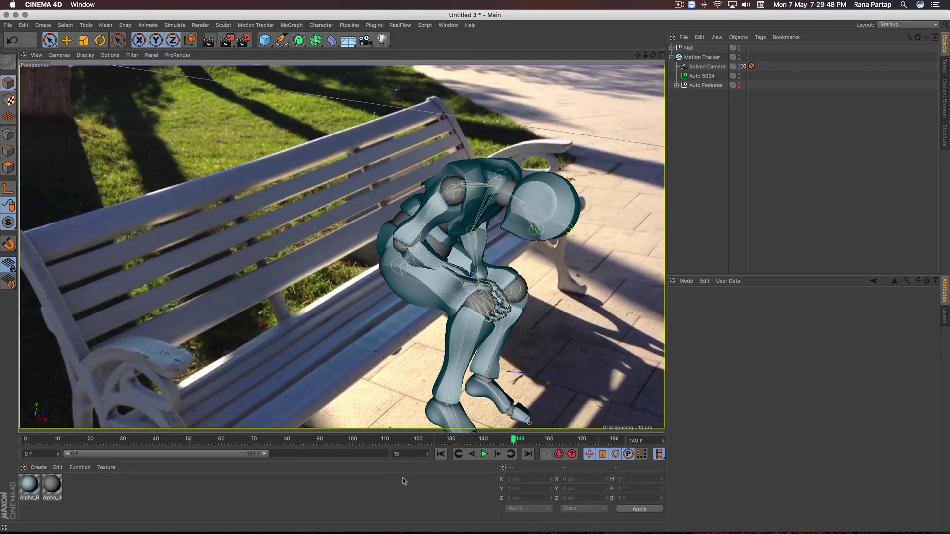
Step: Set the scene end frame to 150 and replay the animation from the start
text(0)
key(Return)
click(441, 454)
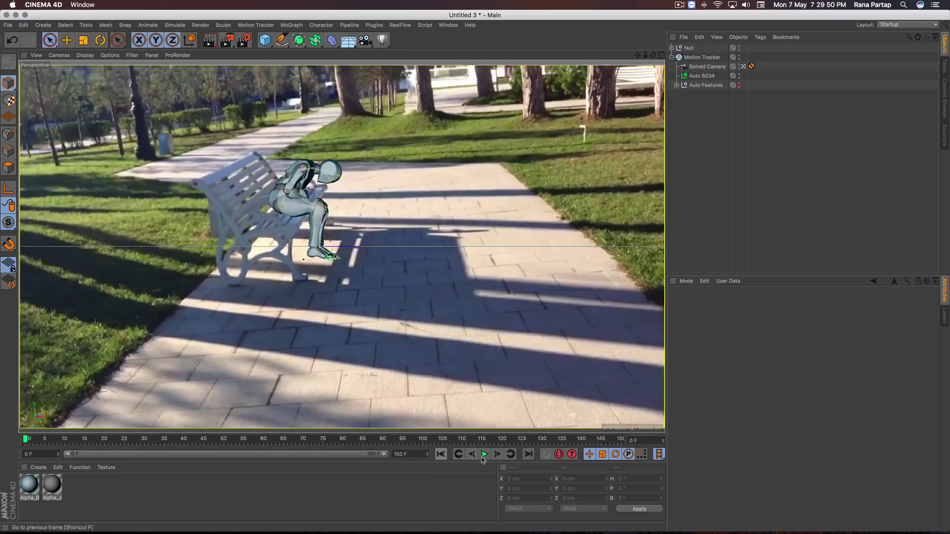
click(484, 454)
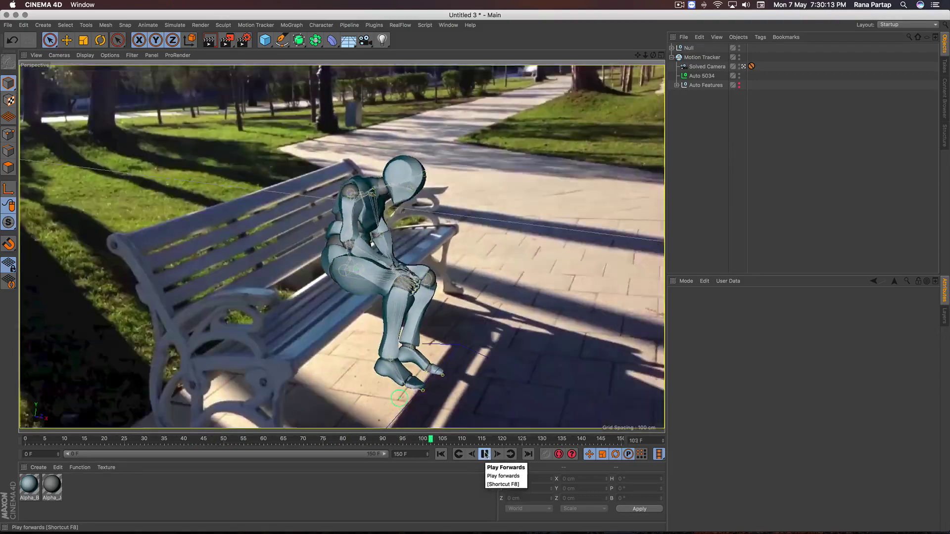
click(485, 455)
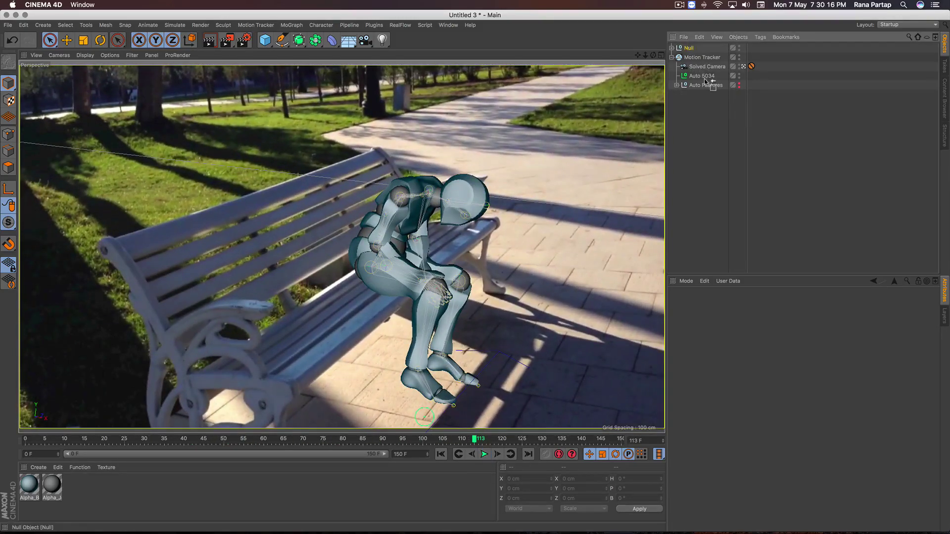
Step: Parent the character Null under Auto 5034 and replay to confirm it stays seated
drag(704, 79, 703, 80)
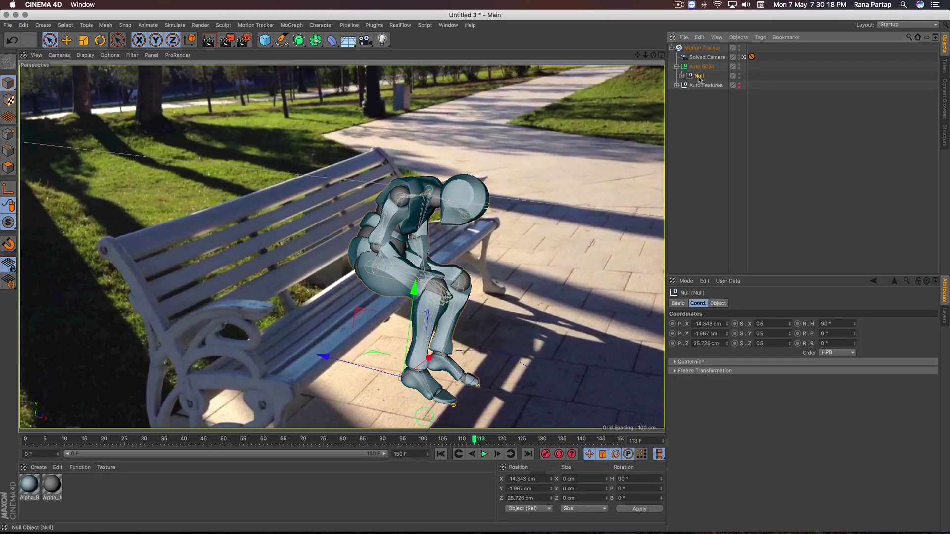
click(440, 455)
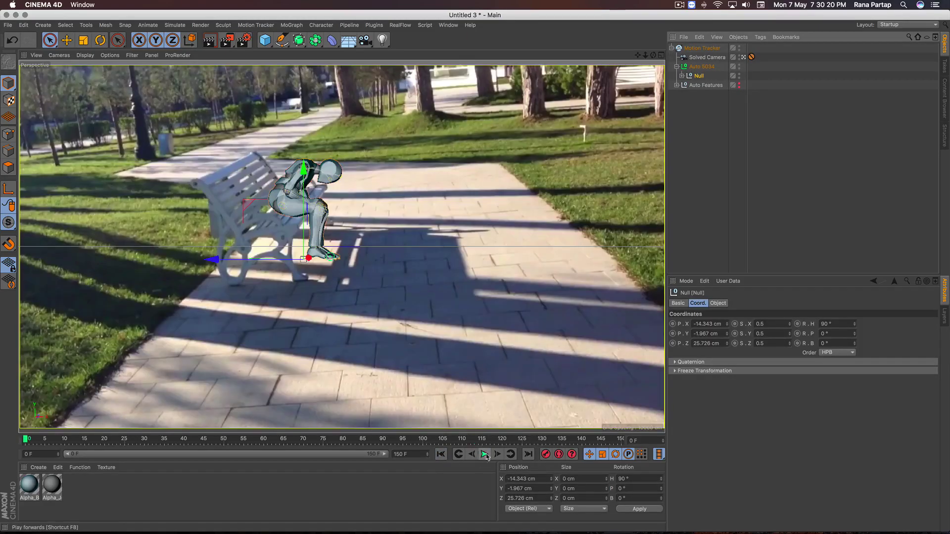
click(484, 454)
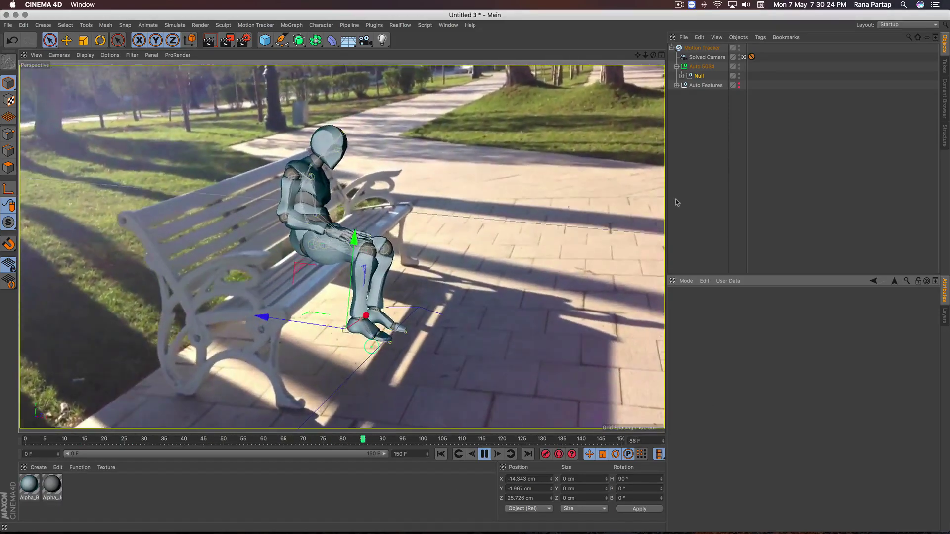
click(675, 202)
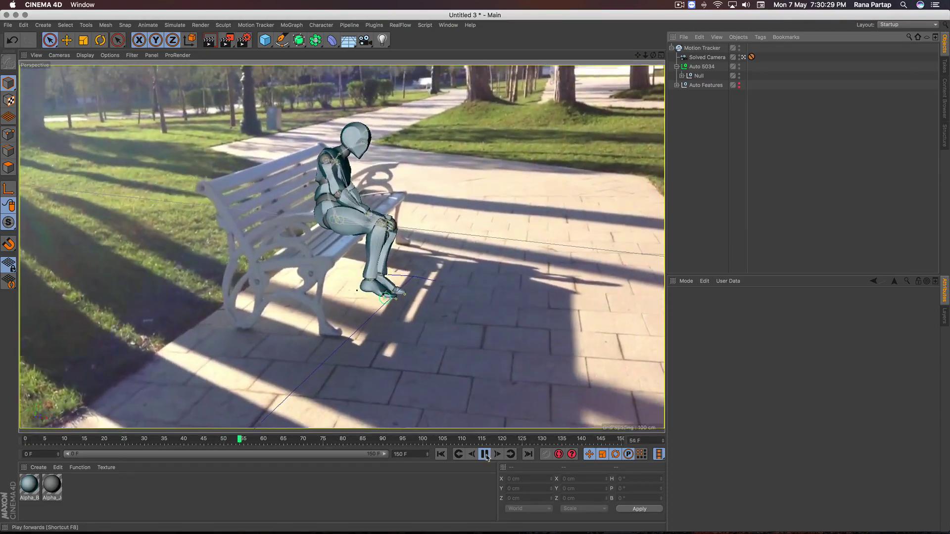
click(482, 454)
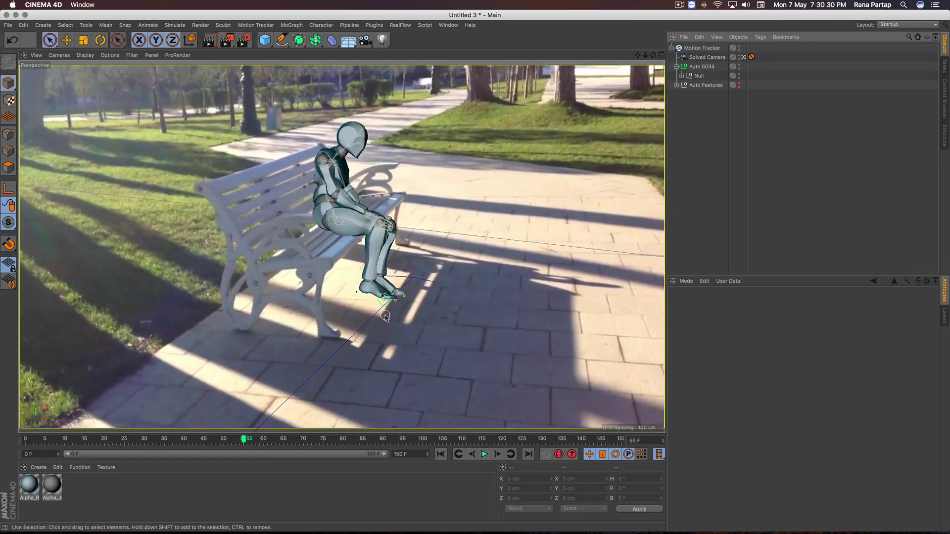
Step: Add a Plane to the scene and play the animation with it
click(265, 39)
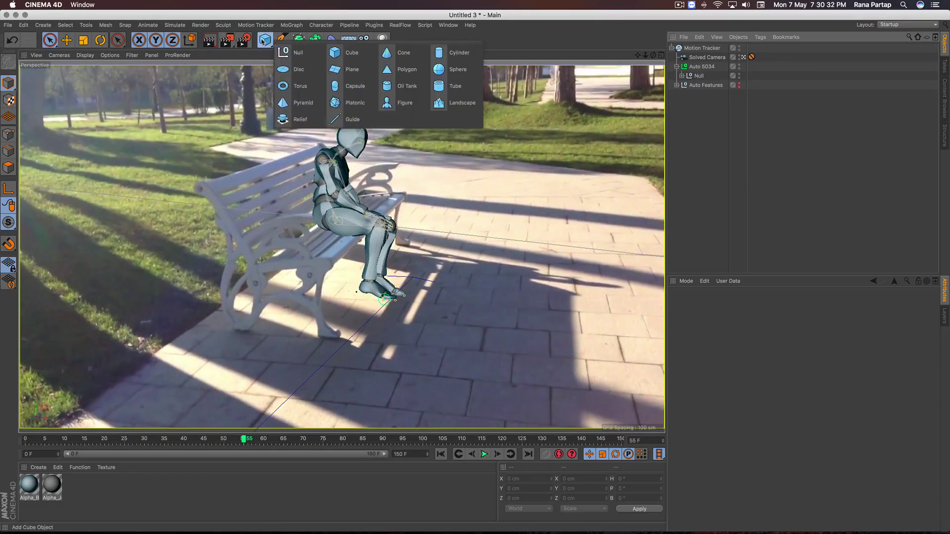
click(352, 71)
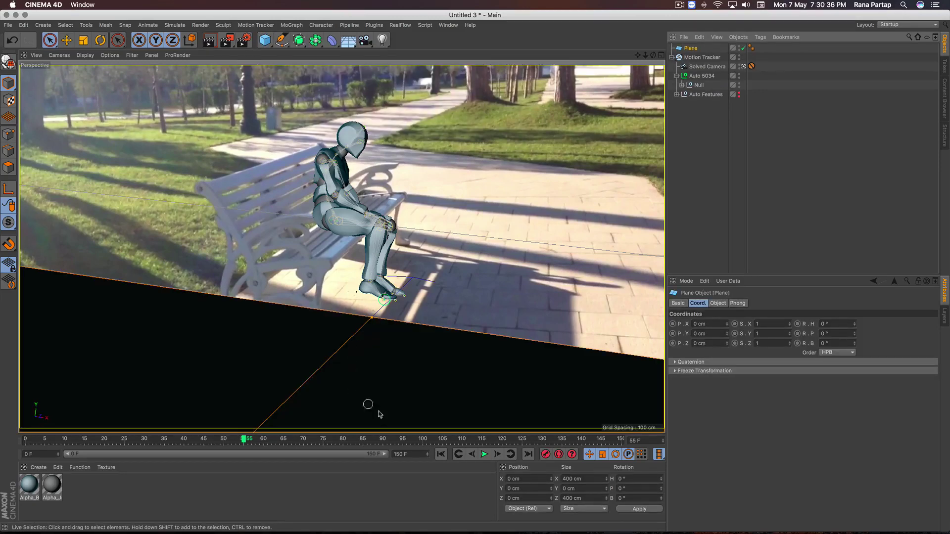
click(440, 455)
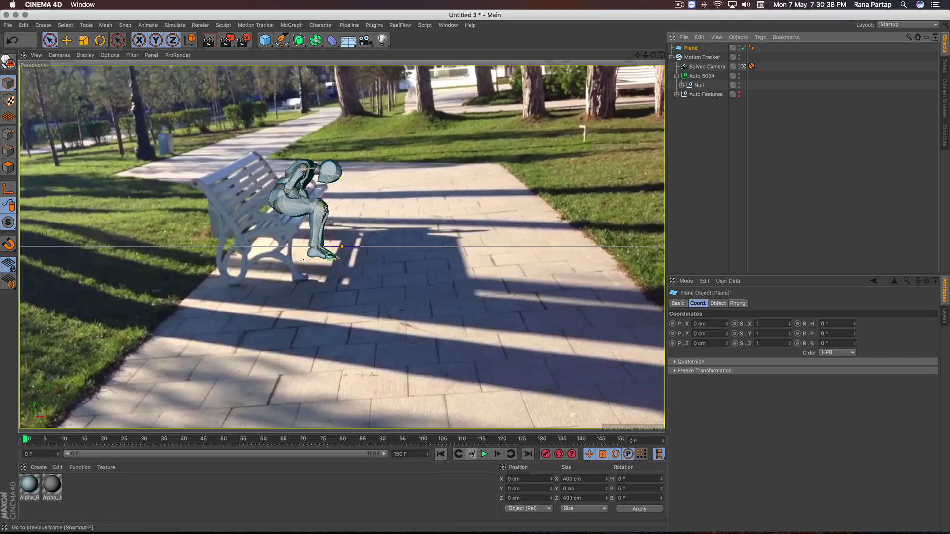
click(485, 456)
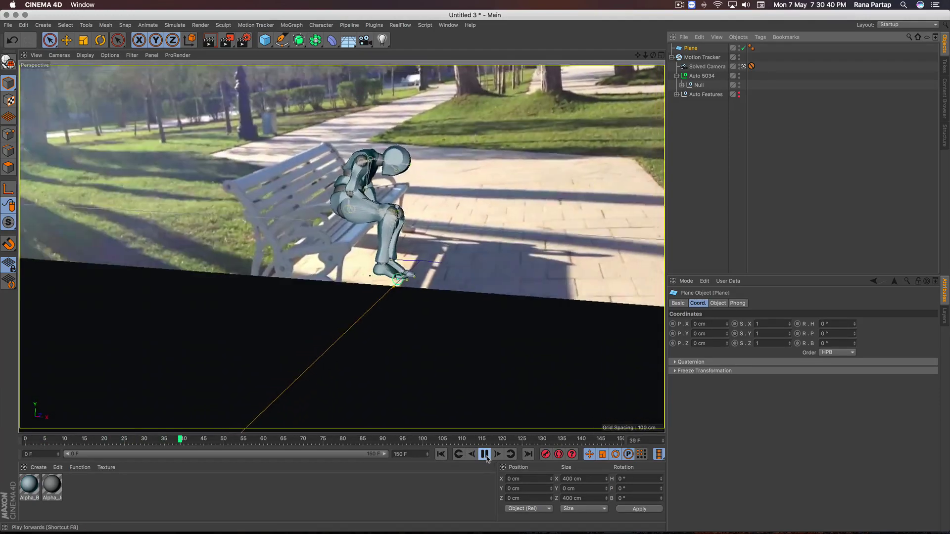
click(485, 454)
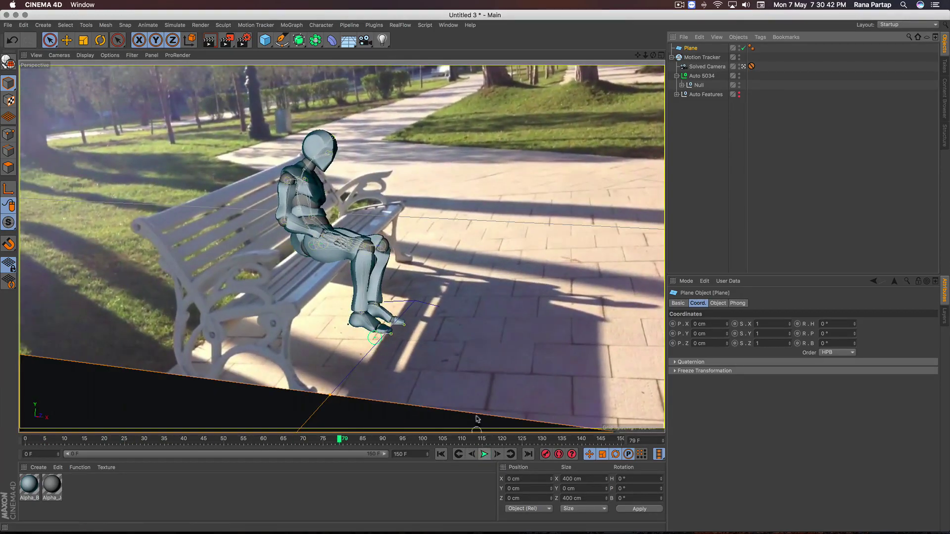
Step: Position the Plane under the seated figure and size it to about 244 by 163 cm
click(743, 66)
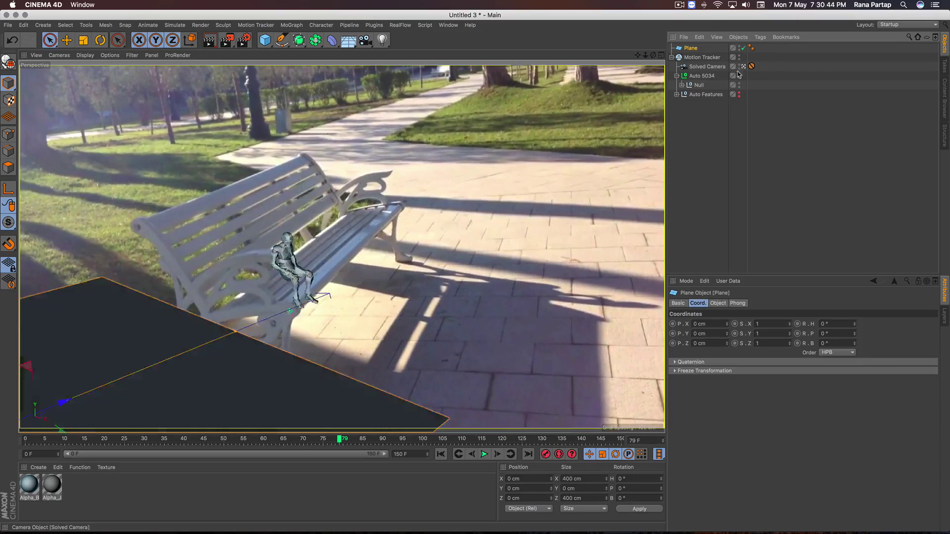
drag(164, 351, 403, 258)
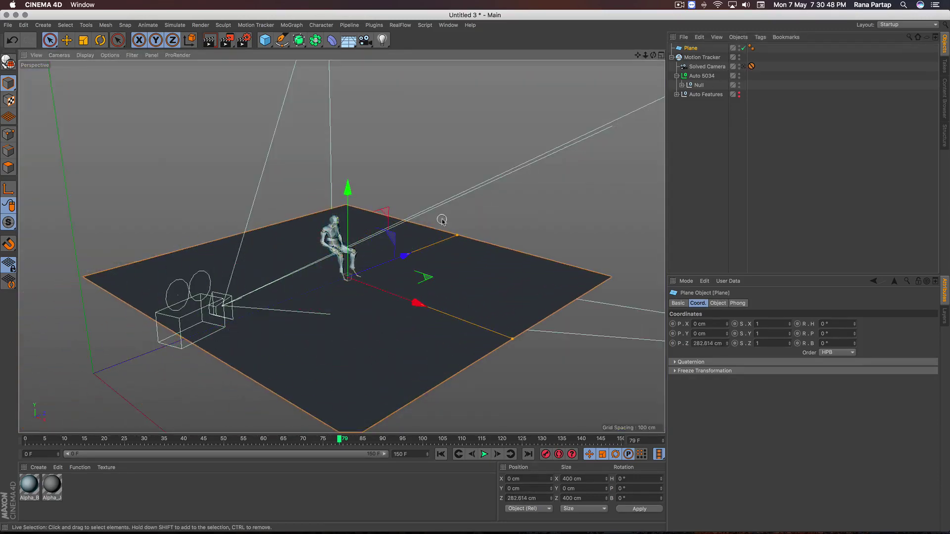
drag(403, 259, 402, 271)
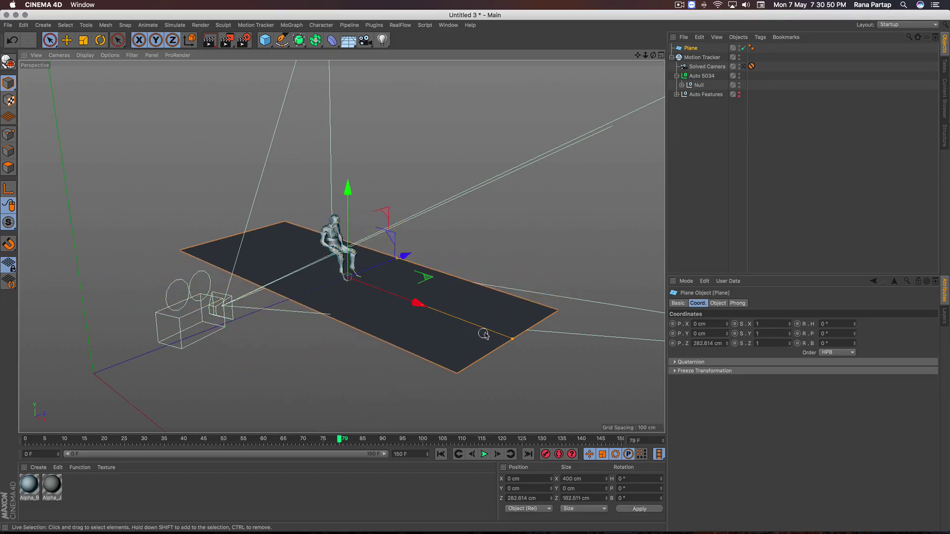
drag(512, 339, 439, 311)
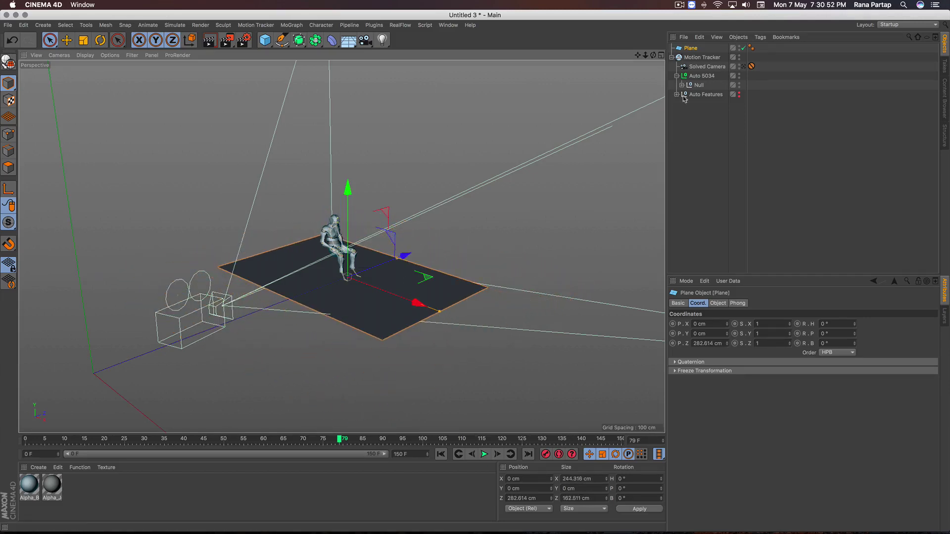
Step: Tilt the Plane to P 8.757°, lower it to Y -9.381 cm and render a test preview
click(744, 66)
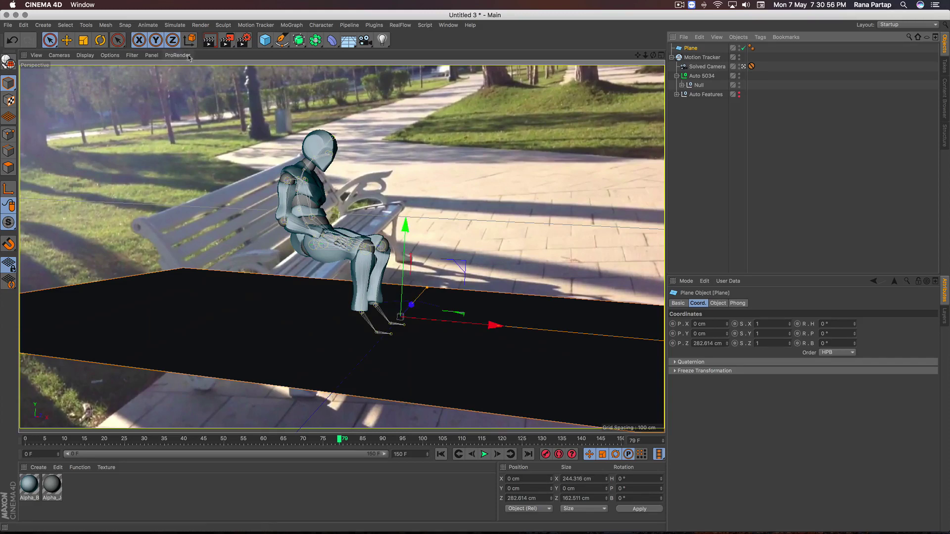
key(r)
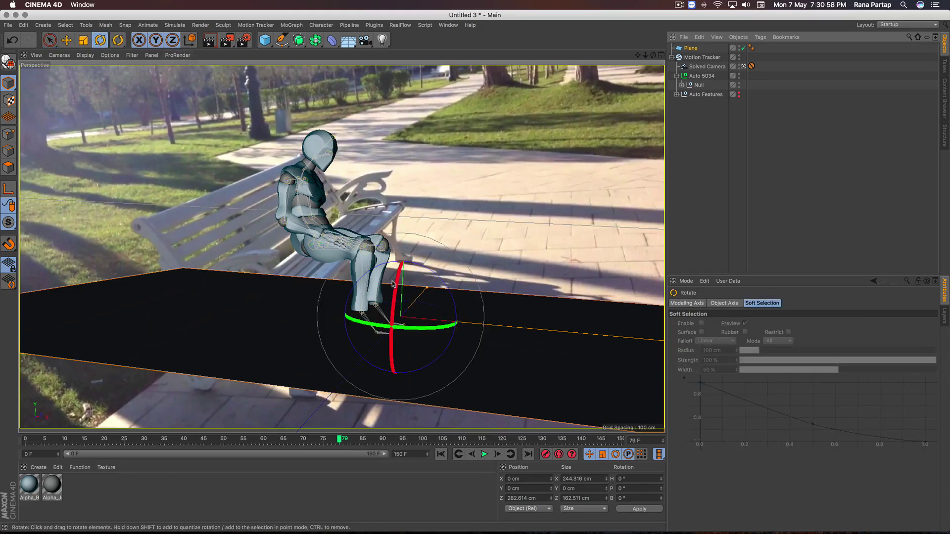
drag(393, 283, 394, 292)
click(49, 39)
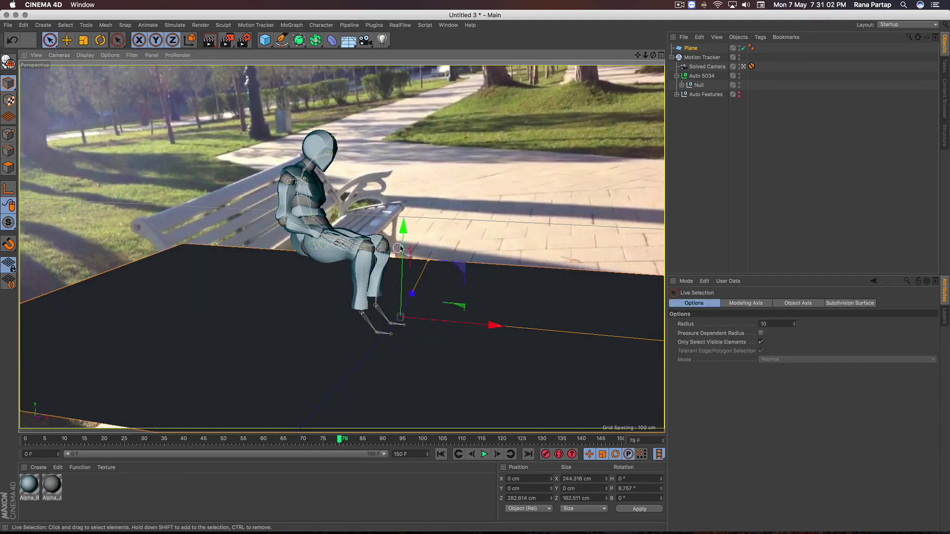
drag(401, 249, 408, 261)
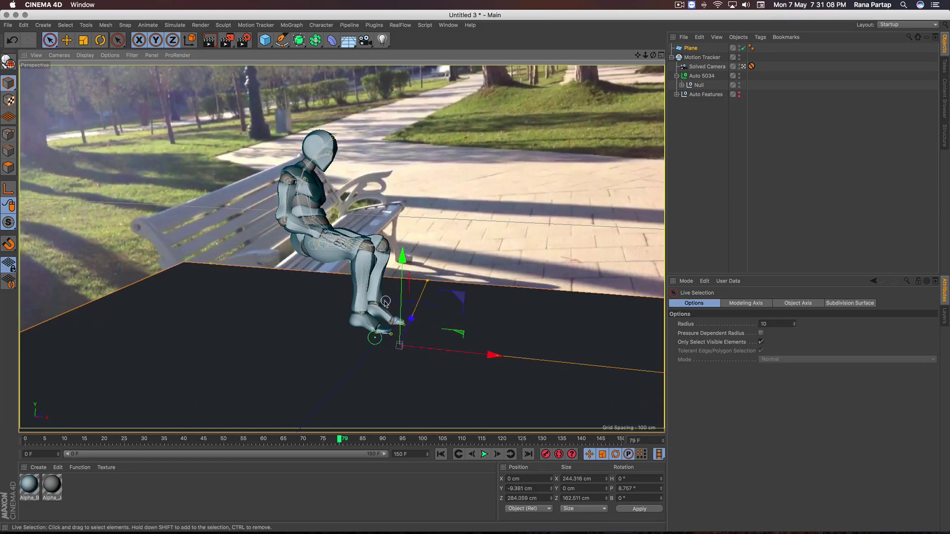
click(209, 44)
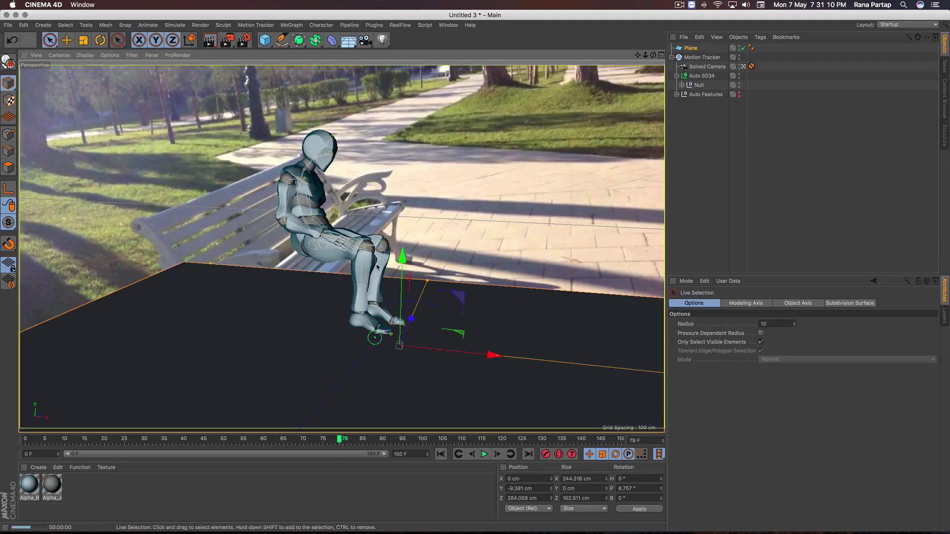
Step: Clear the test render and create a new standard material named Mat
click(401, 221)
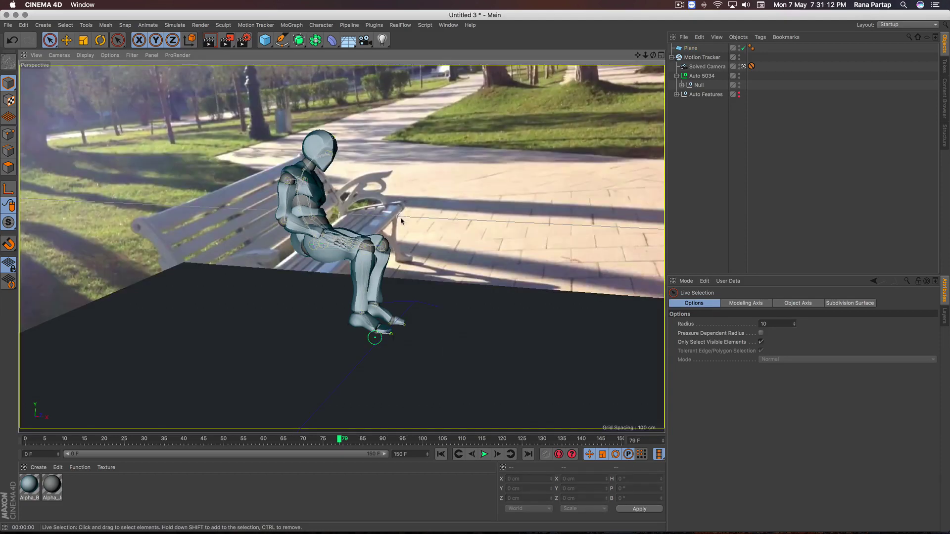
click(38, 467)
mouse_move(49, 398)
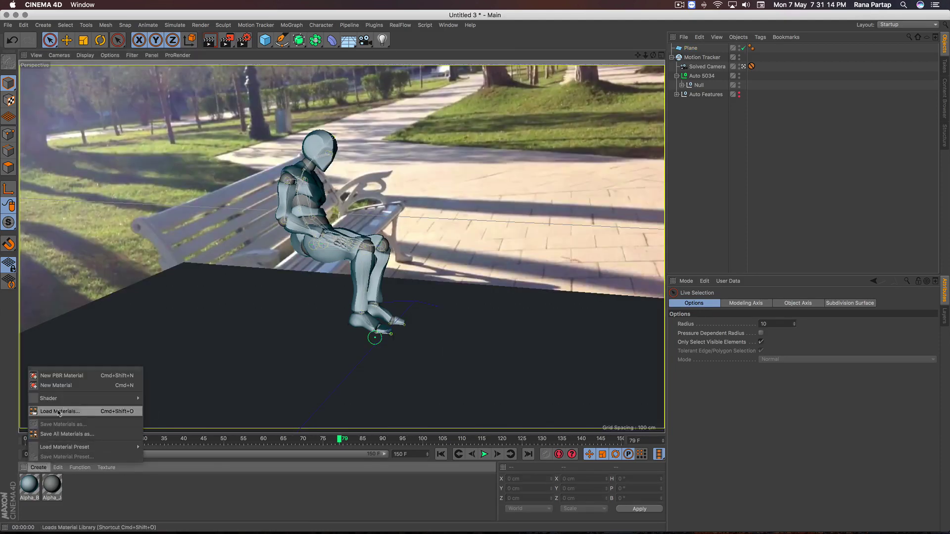
click(75, 389)
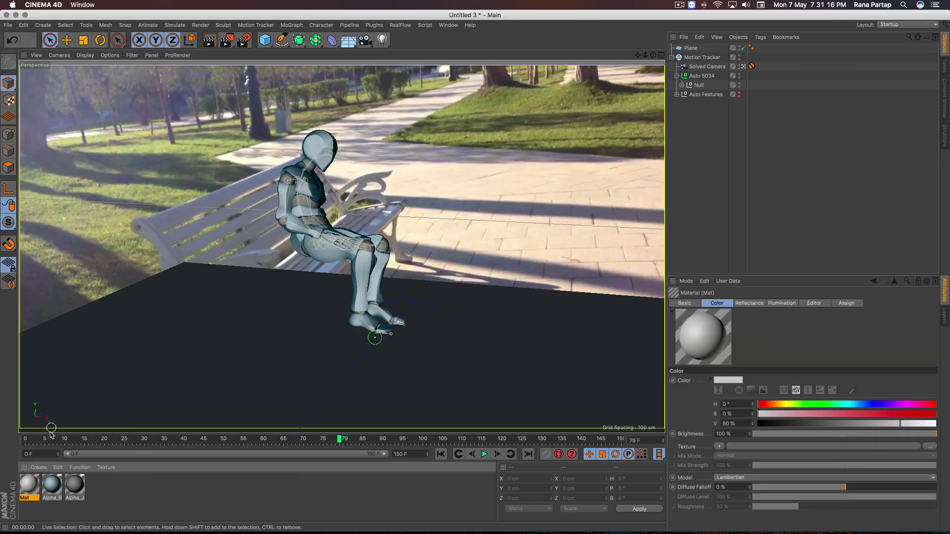
double_click(30, 486)
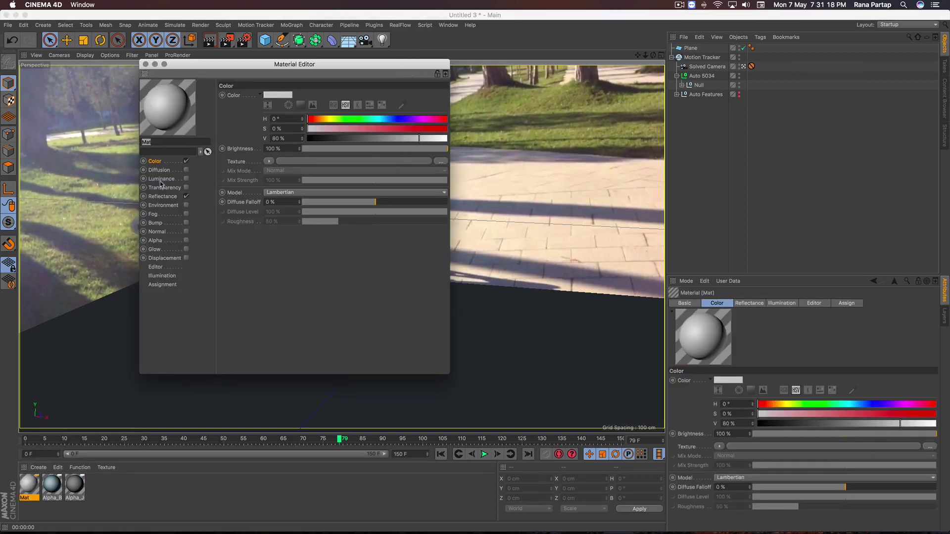
Step: Load footage.mp4 as Mat's colour texture at its original location and switch off Reflectance
click(441, 162)
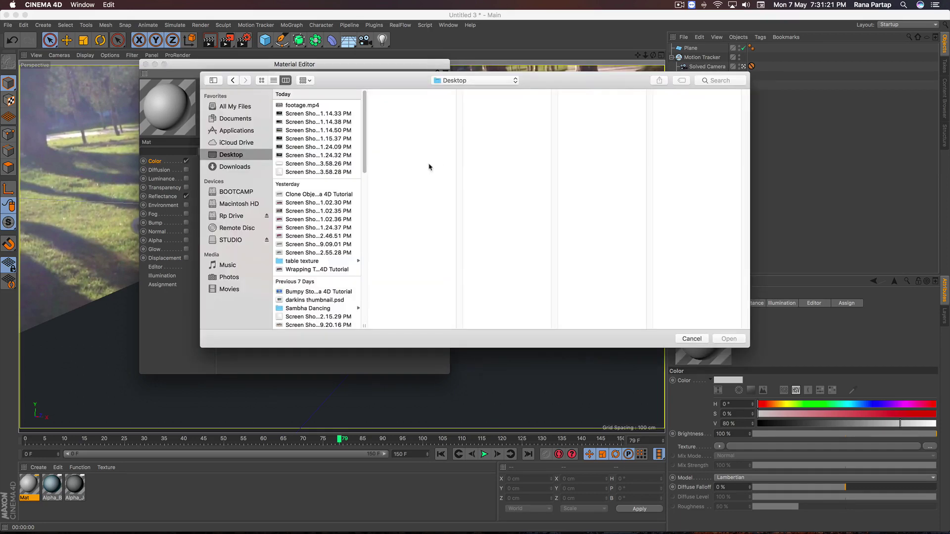
click(303, 106)
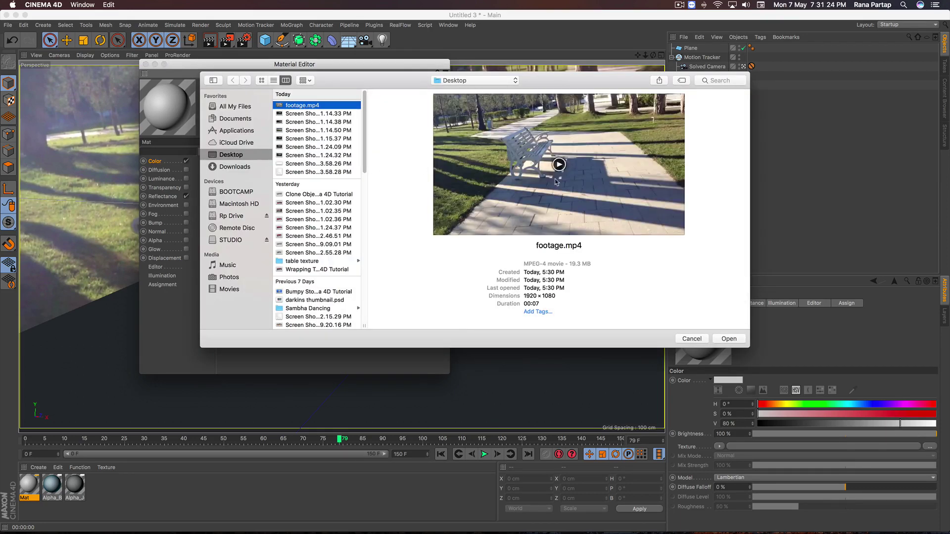
click(729, 339)
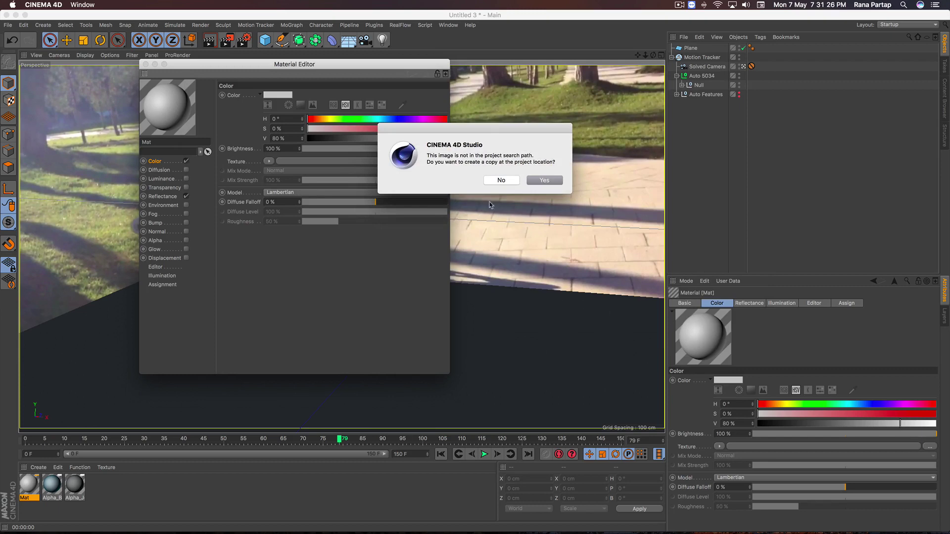
click(497, 181)
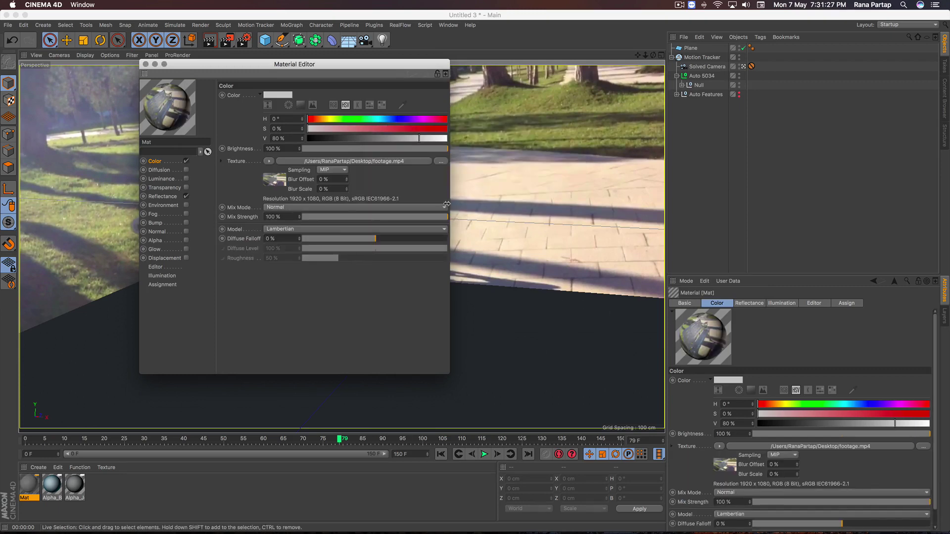
click(186, 196)
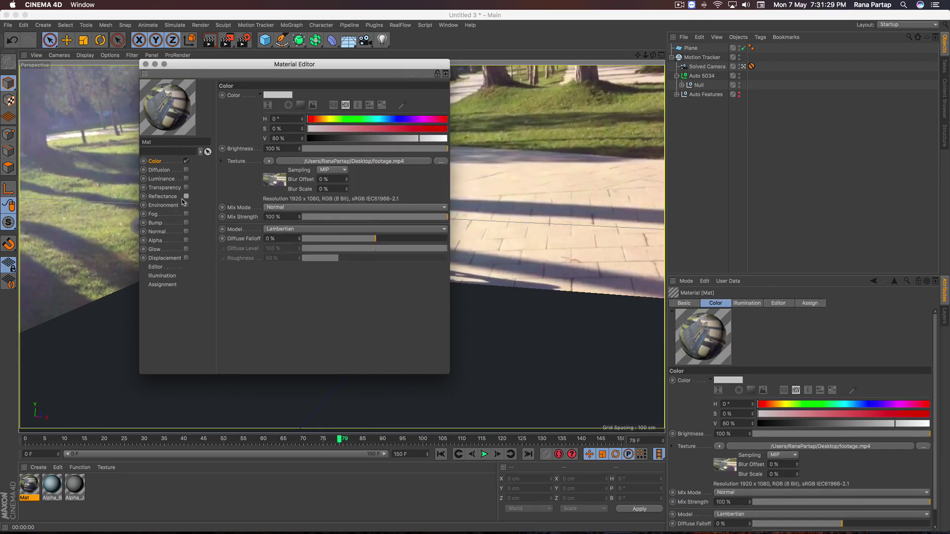
click(145, 65)
click(690, 48)
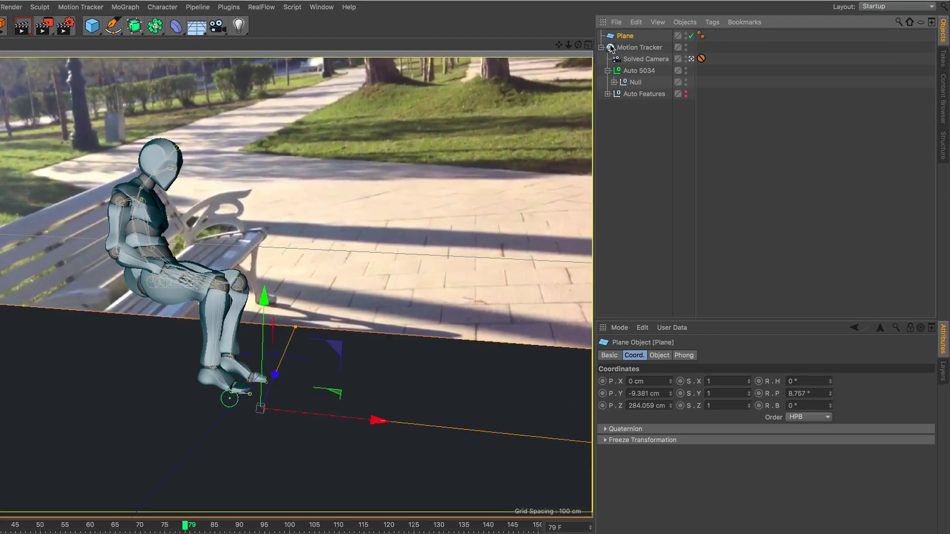
click(193, 24)
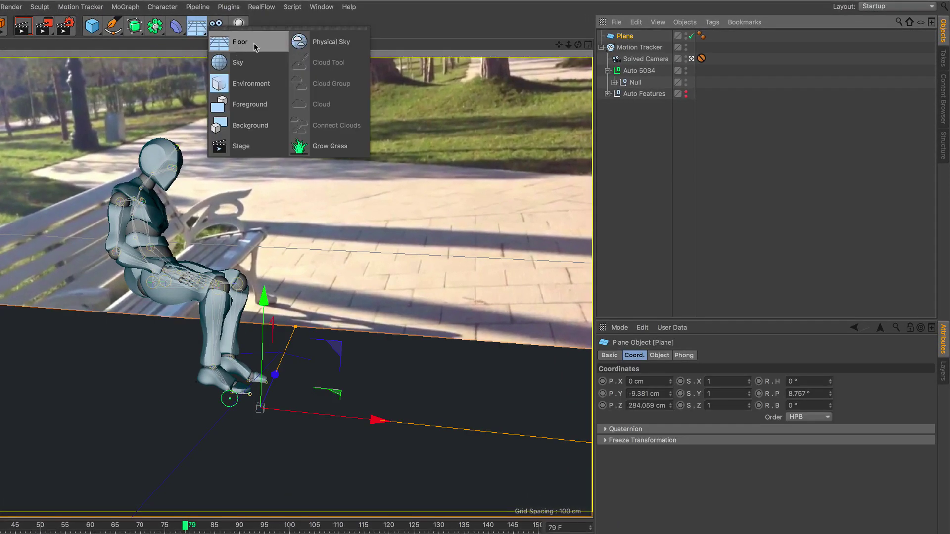
Step: Add a Background object carrying Mat and turn on Mat's Animate Preview
click(265, 130)
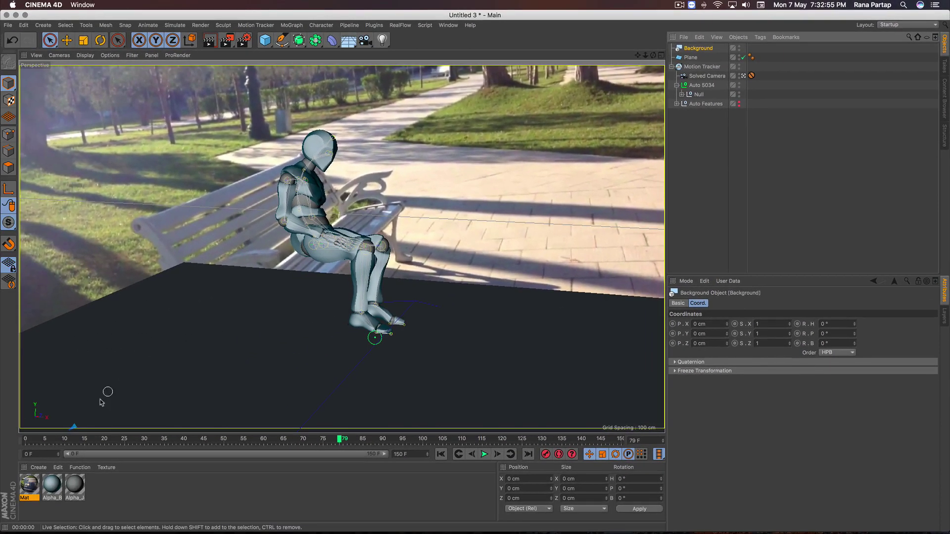
drag(494, 171, 687, 51)
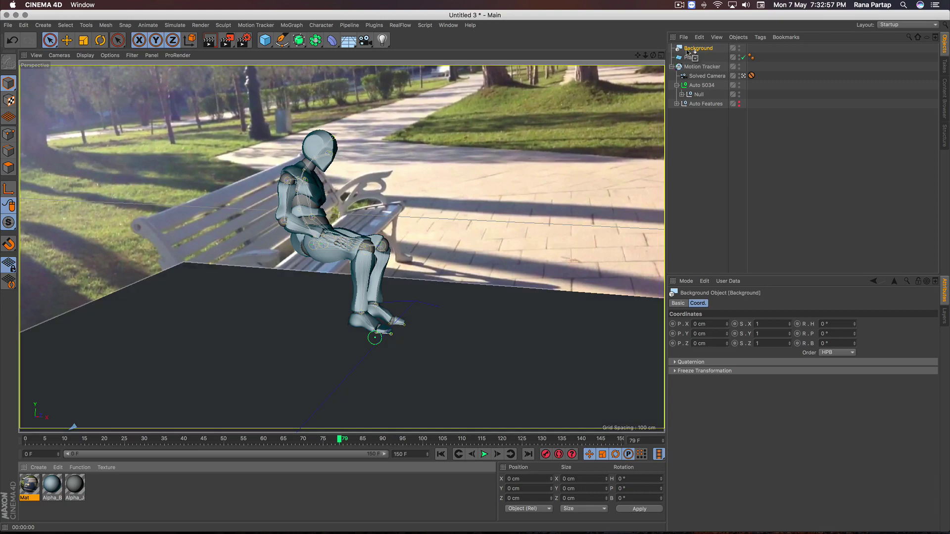
click(34, 488)
double_click(34, 487)
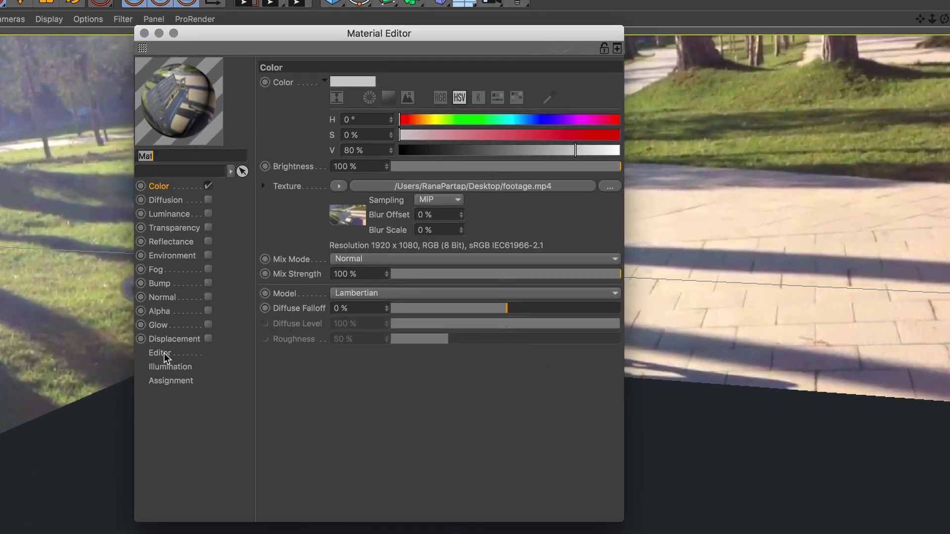
click(164, 352)
click(358, 81)
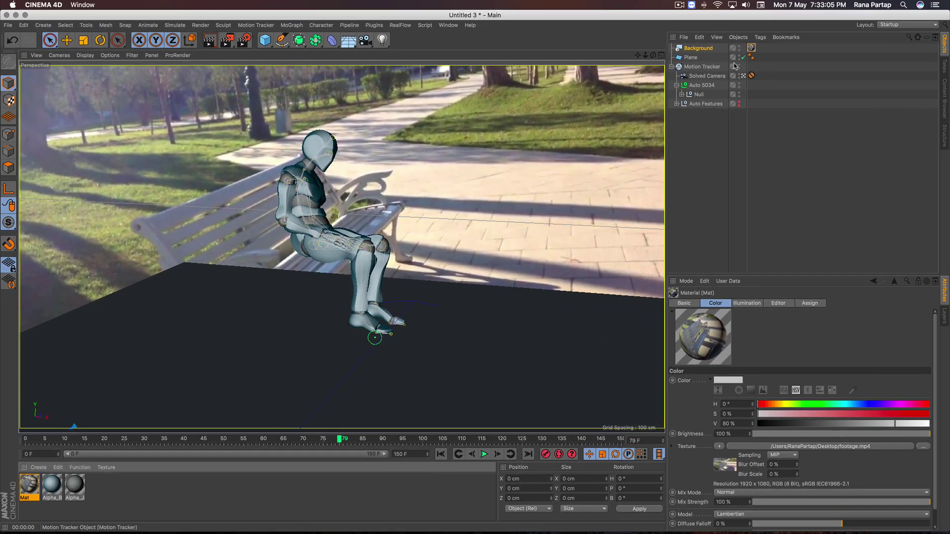
click(698, 48)
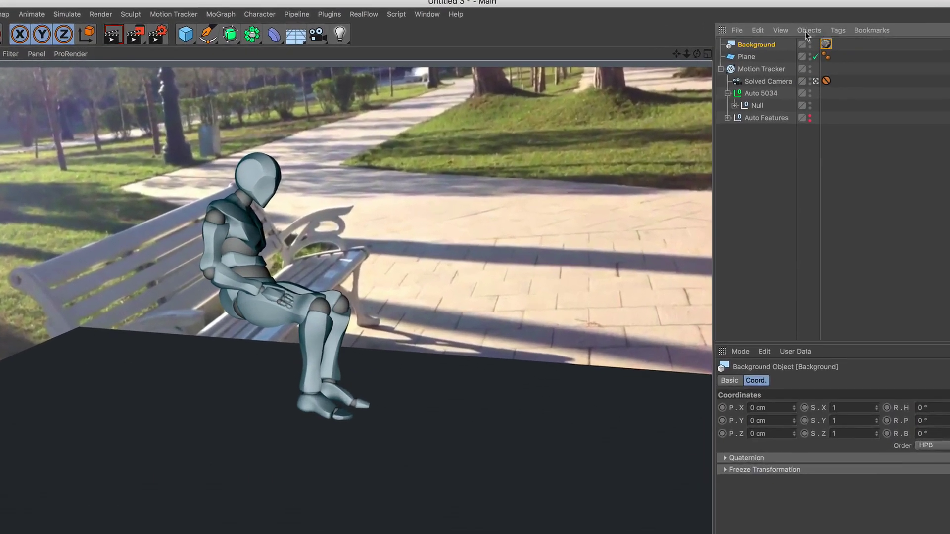
Step: Apply Mat to the Plane and add a Compositing tag with Compositing Background enabled
click(691, 57)
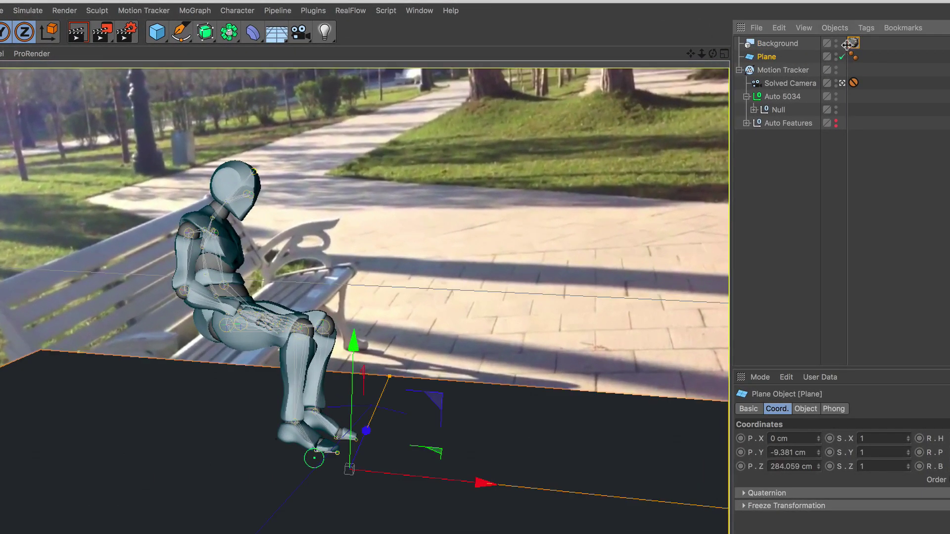
drag(867, 61, 867, 60)
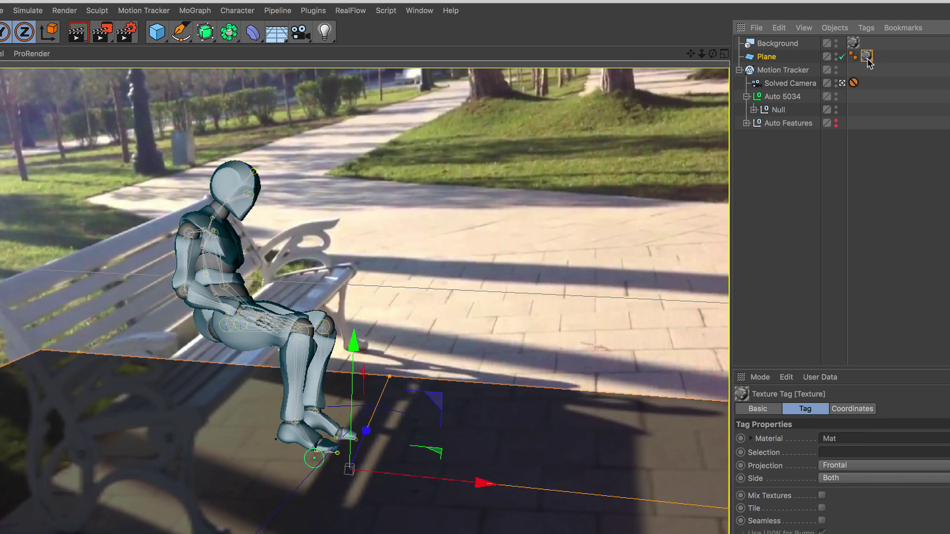
click(770, 58)
click(866, 27)
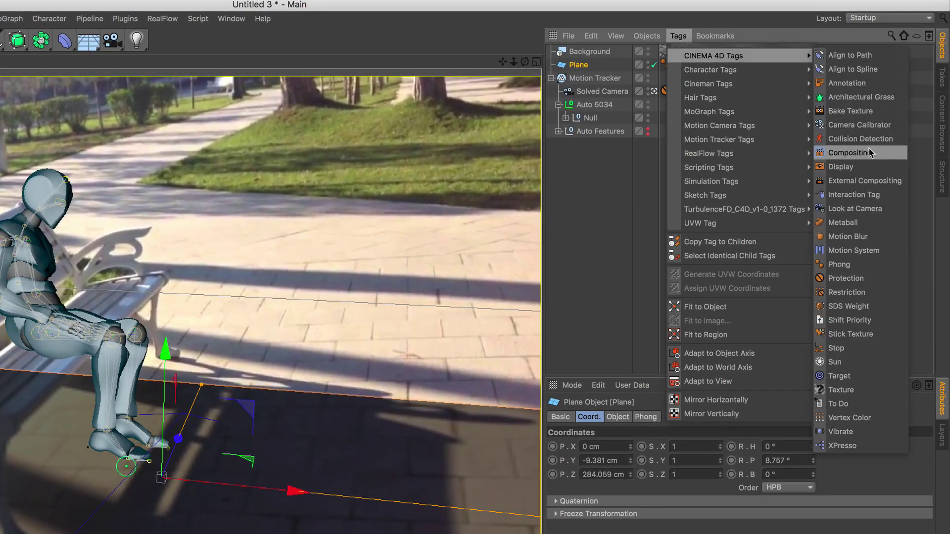
click(871, 157)
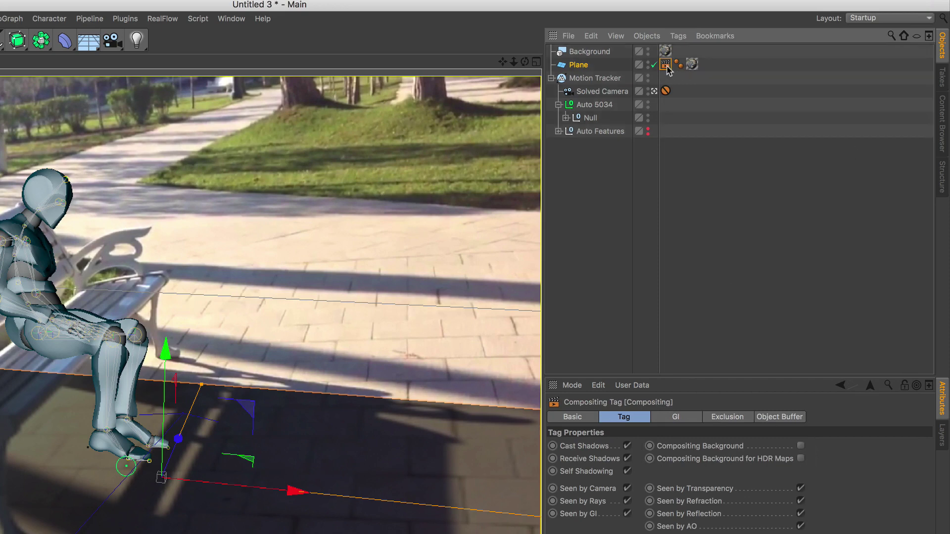
click(801, 446)
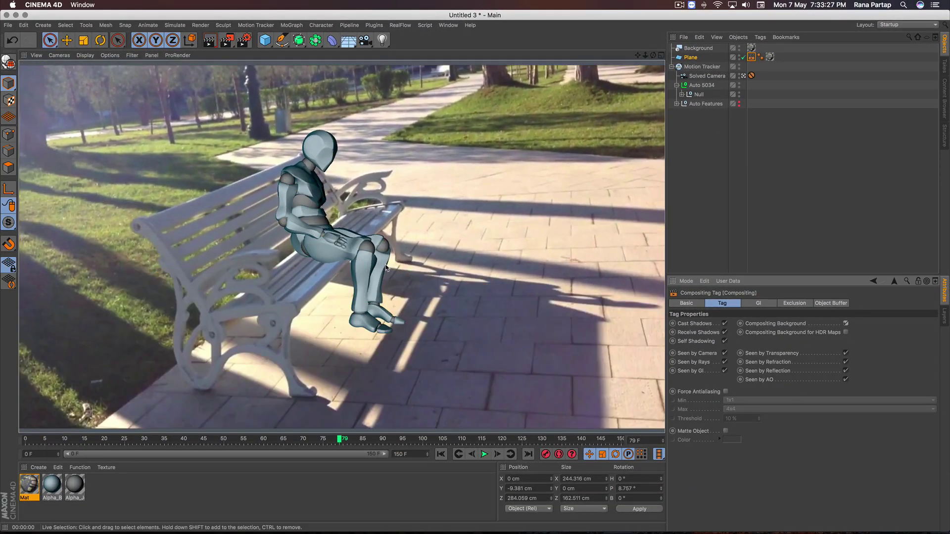
click(382, 41)
Step: Place a light high above and behind the figure and duplicate it to the left as Light.1
click(419, 61)
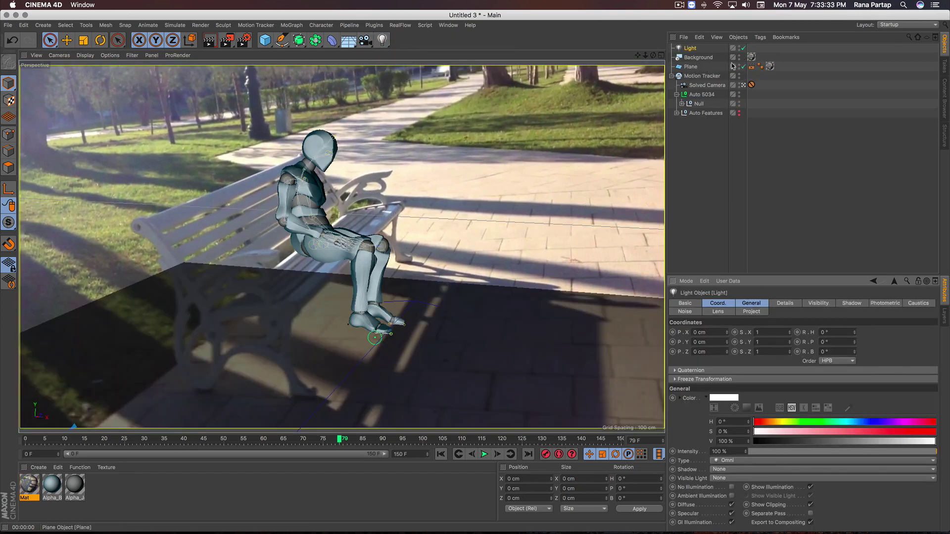
click(745, 86)
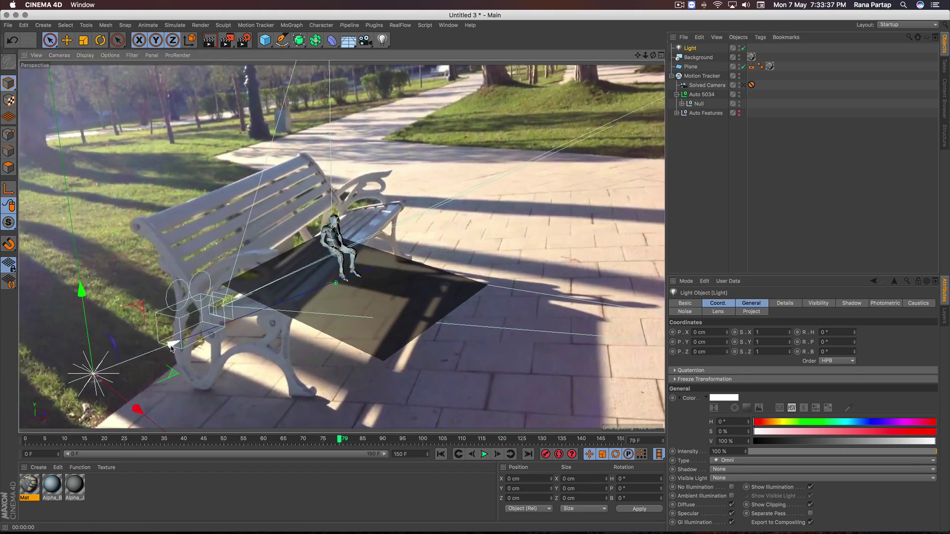
drag(180, 352, 418, 270)
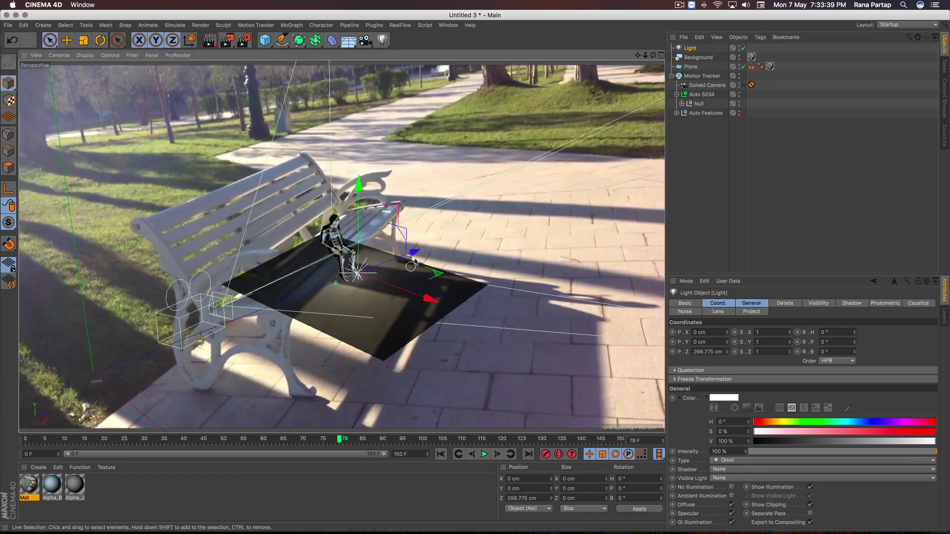
click(744, 85)
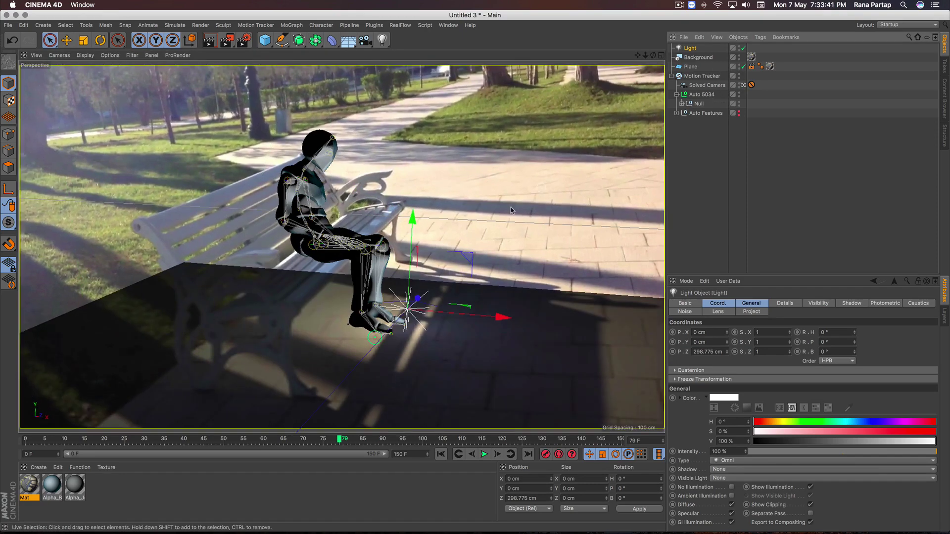
mouse_move(403, 248)
mouse_down()
mouse_move(514, 146)
mouse_move(625, 142)
mouse_up()
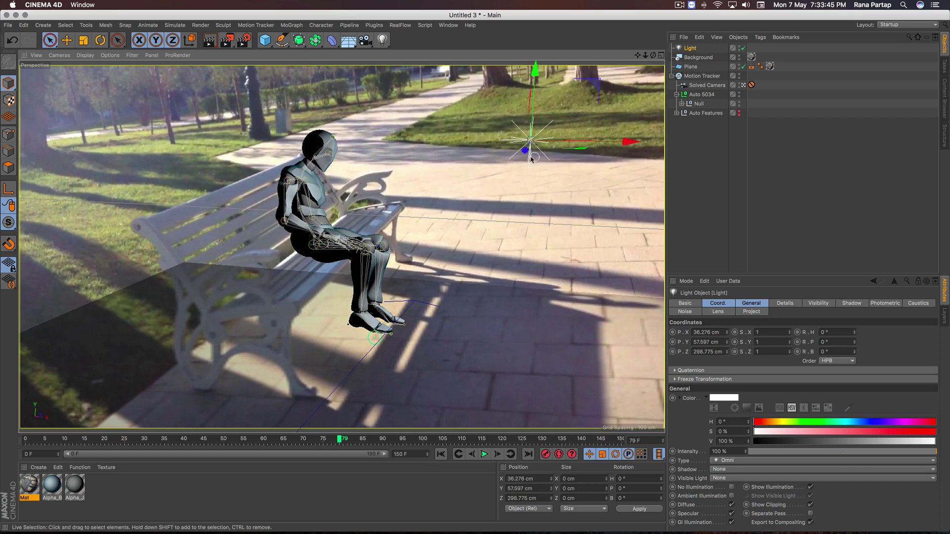
mouse_move(527, 152)
ctrl+mouse_down()
mouse_move(621, 101)
mouse_move(193, 122)
mouse_move(220, 113)
ctrl+mouse_up()
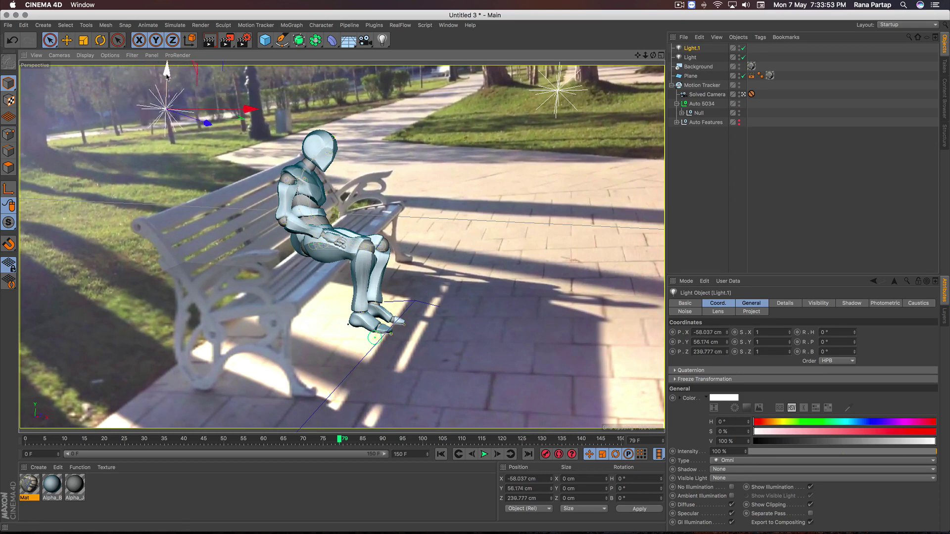
Step: Set Light.1's shadow type to Shadow Maps (Soft)
click(757, 304)
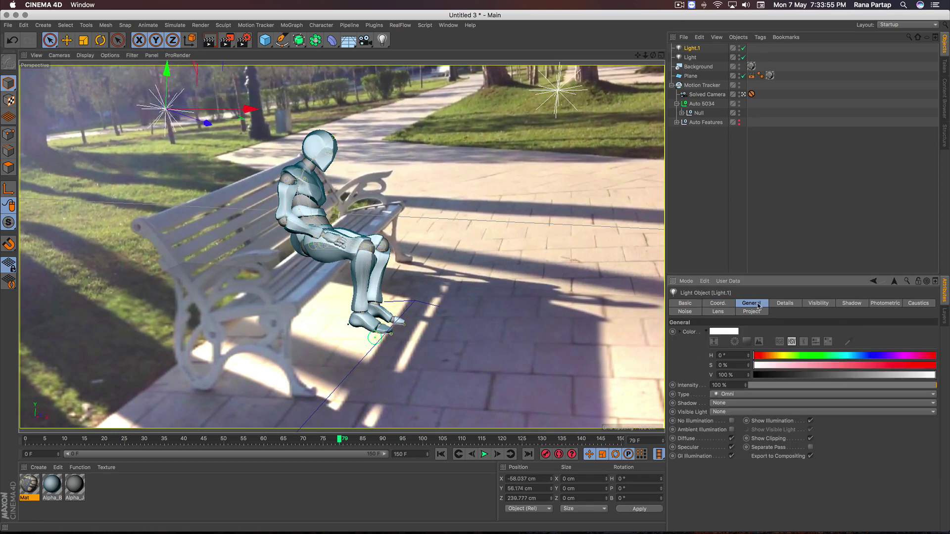
click(740, 403)
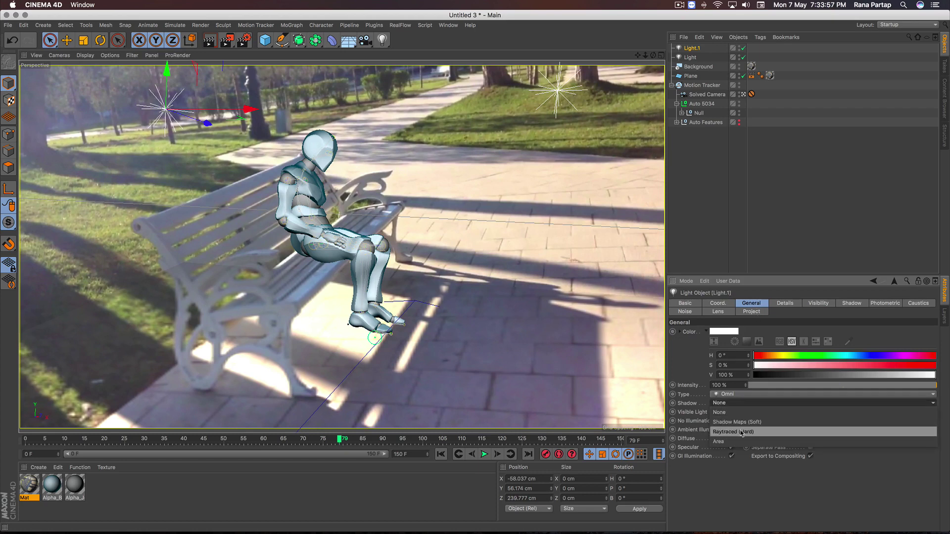
click(742, 424)
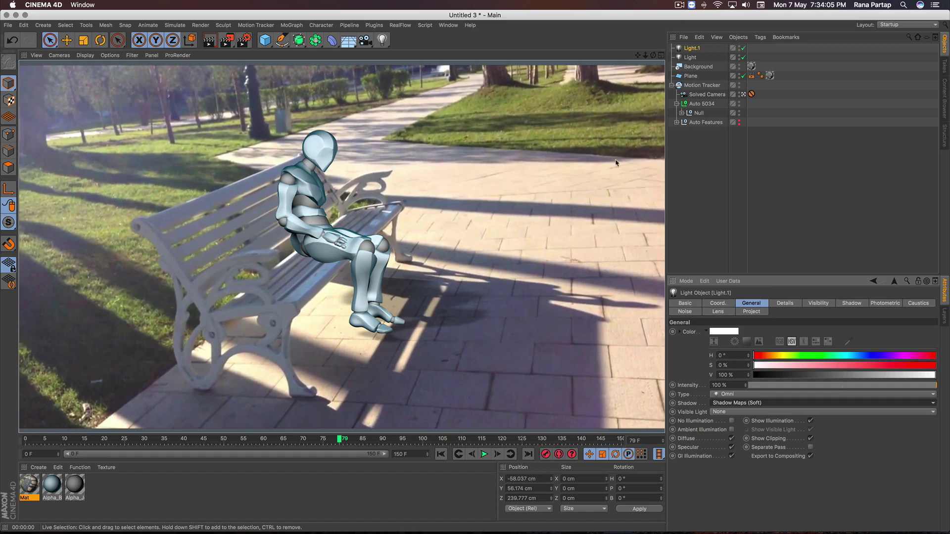
Step: Move Light.1 left to X -92.601, Y 69.633 cm, test-render the shadow, and rewind to frame 0
click(680, 52)
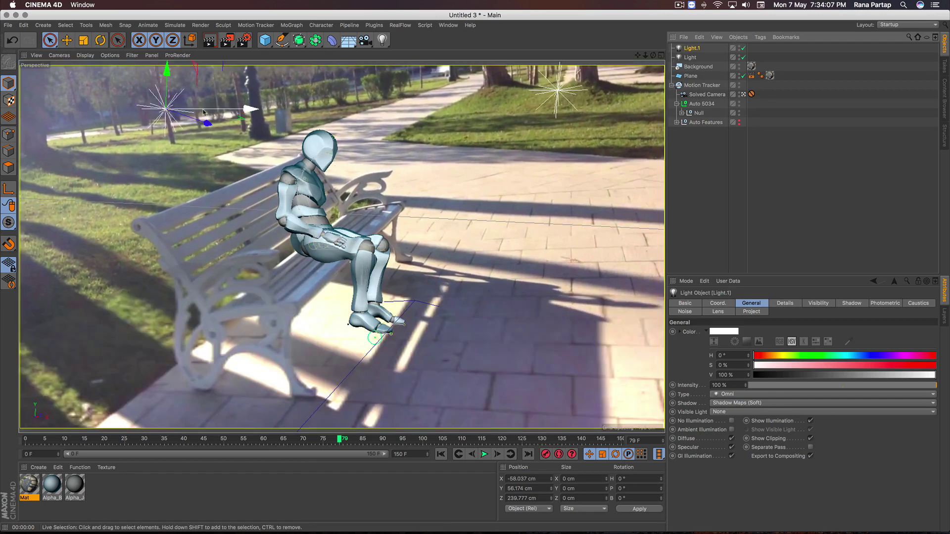
mouse_move(203, 112)
mouse_down()
mouse_move(263, 118)
mouse_move(224, 73)
mouse_up()
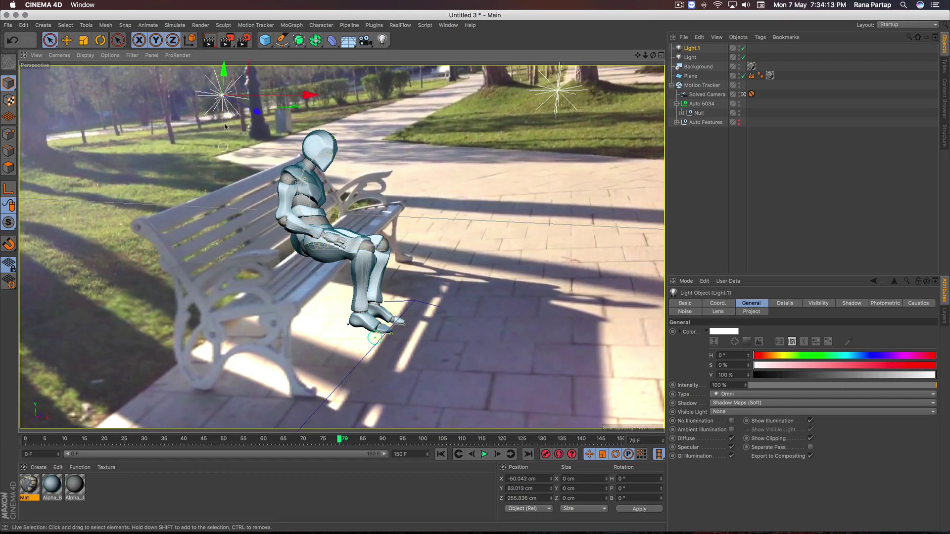
click(209, 40)
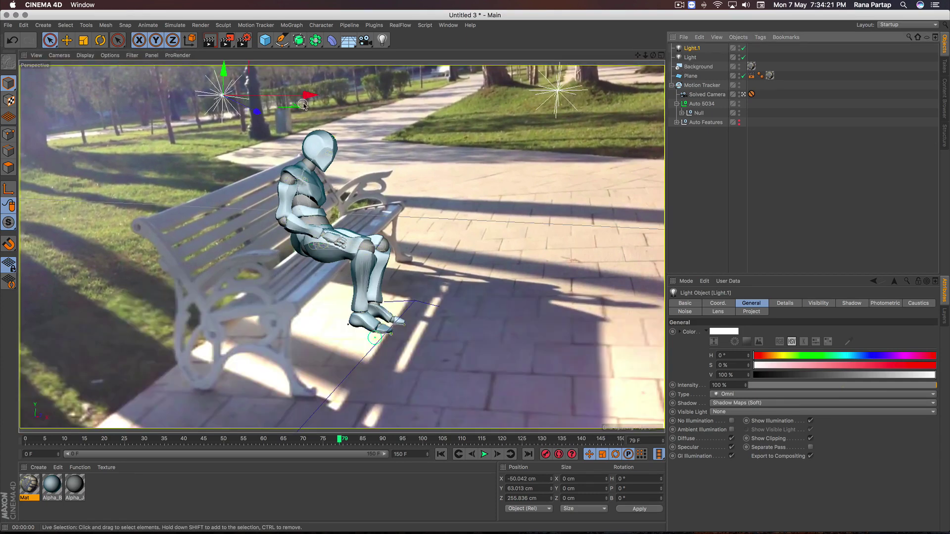
mouse_move(303, 105)
mouse_down()
mouse_move(110, 66)
mouse_move(93, 47)
mouse_up()
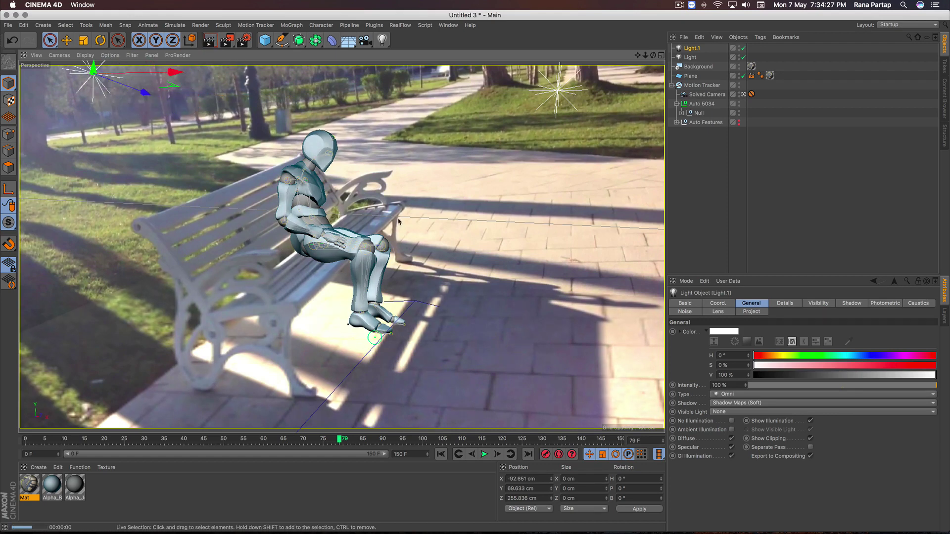
key(super+r)
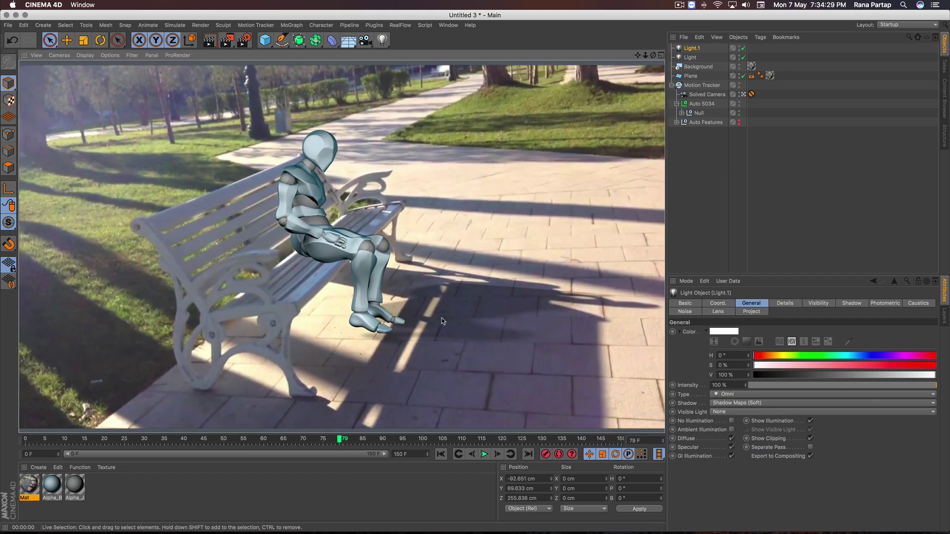
click(441, 454)
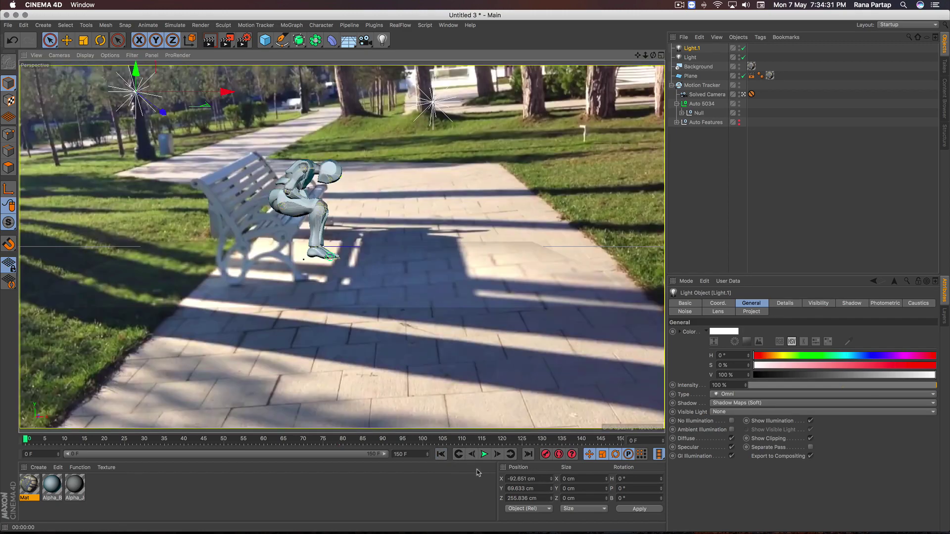
Step: Play the animation and test-render frames 50 and 116 to check the figure's shadow
click(484, 454)
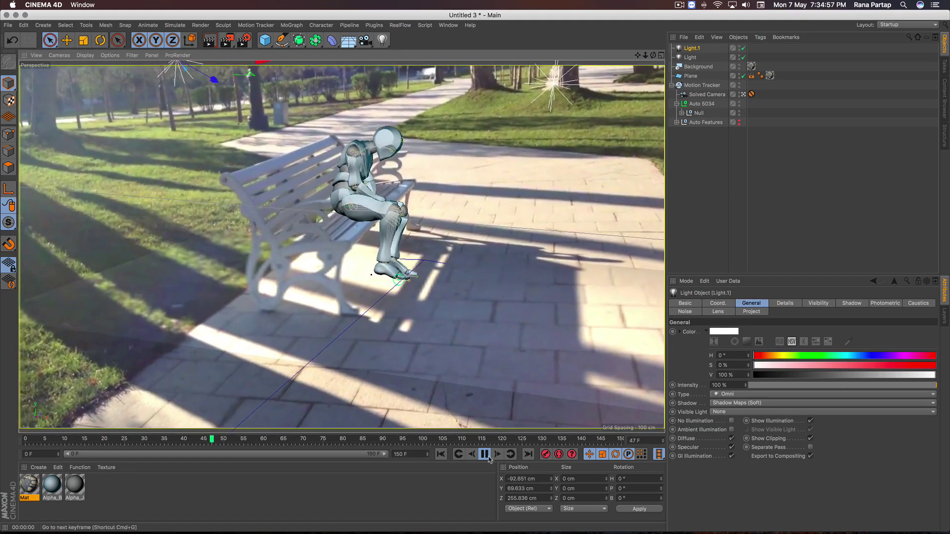
click(482, 456)
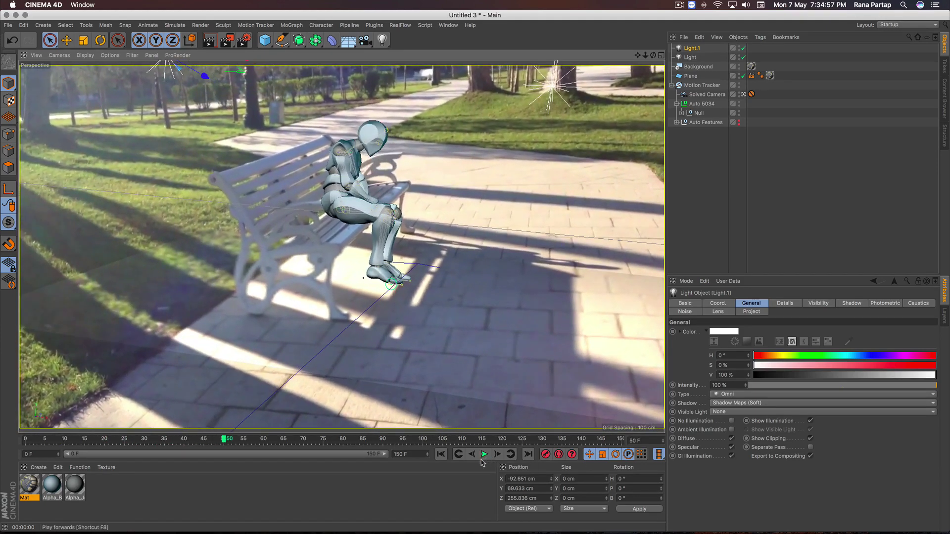
click(208, 44)
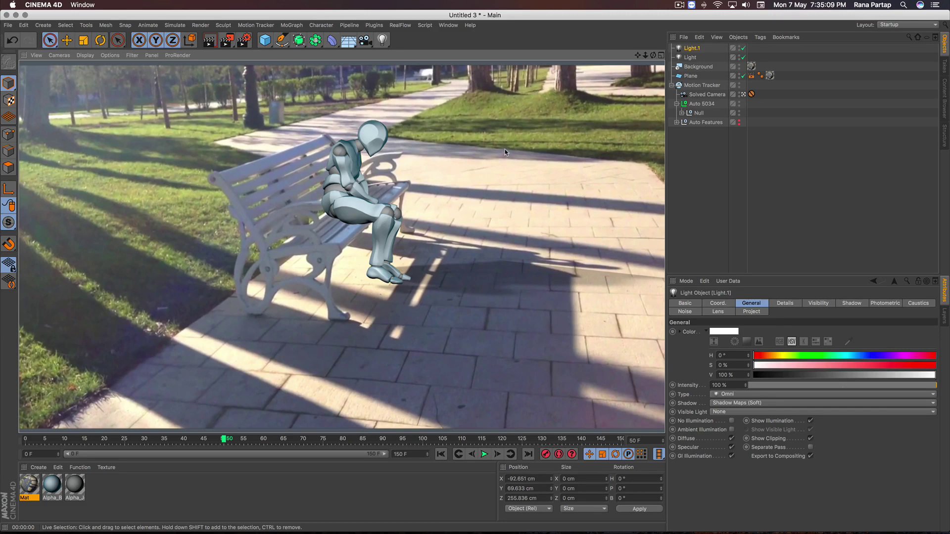
click(458, 460)
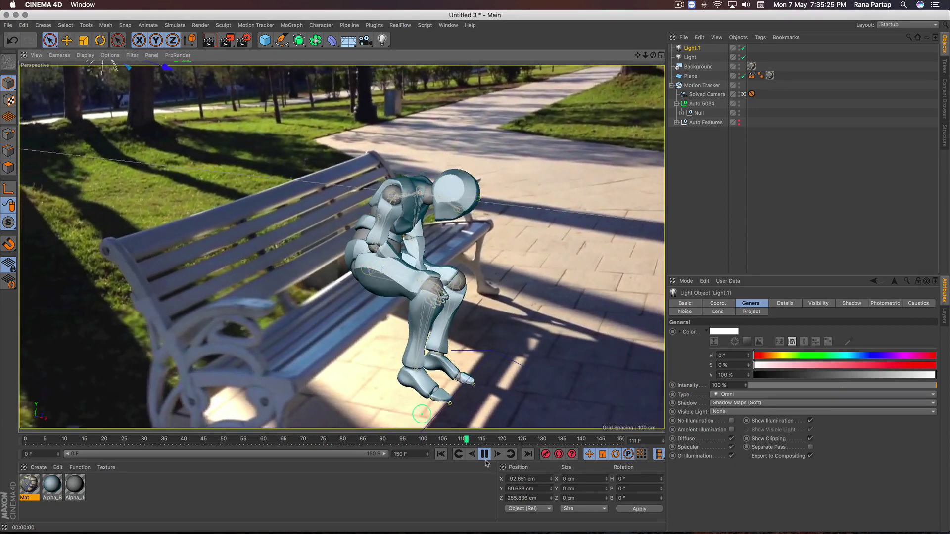
click(486, 455)
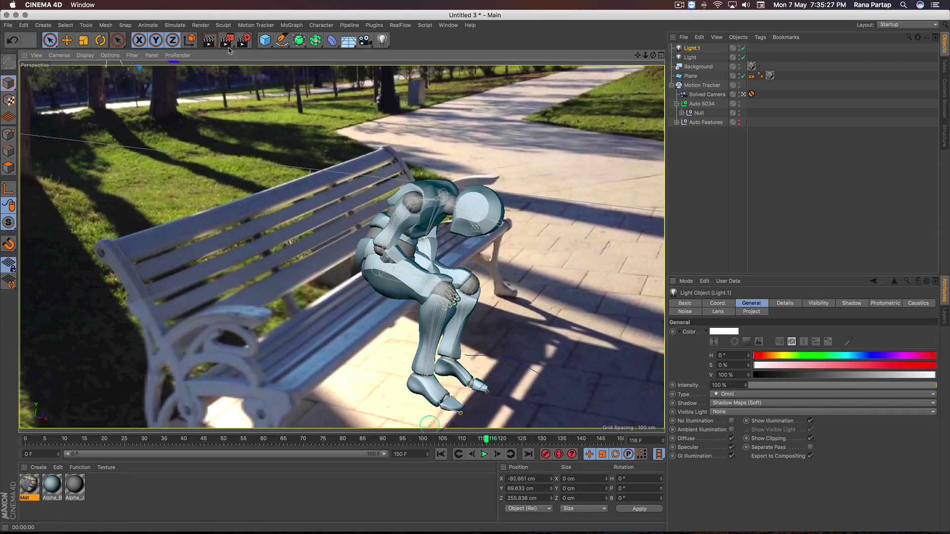
click(210, 40)
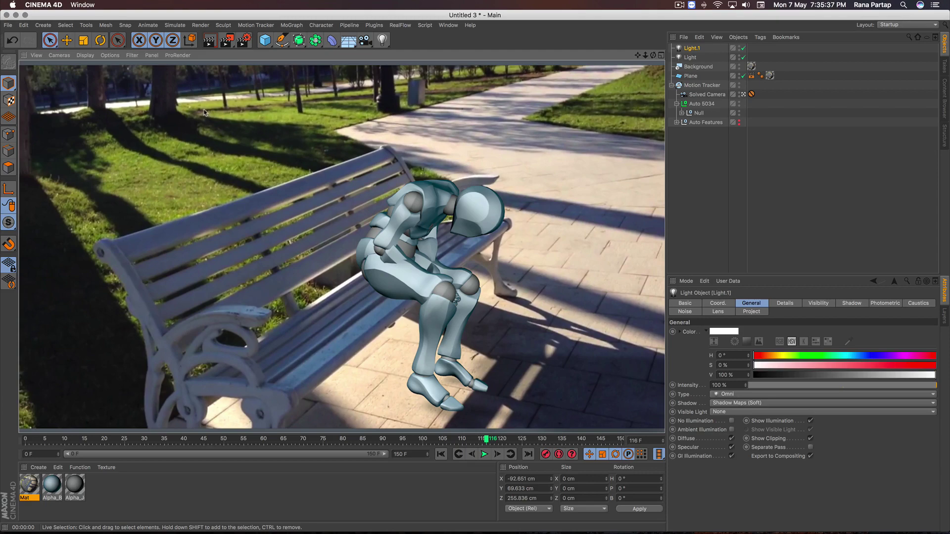
Step: Replay from the start and test-render frames 84 and 138 to check the shading
click(446, 456)
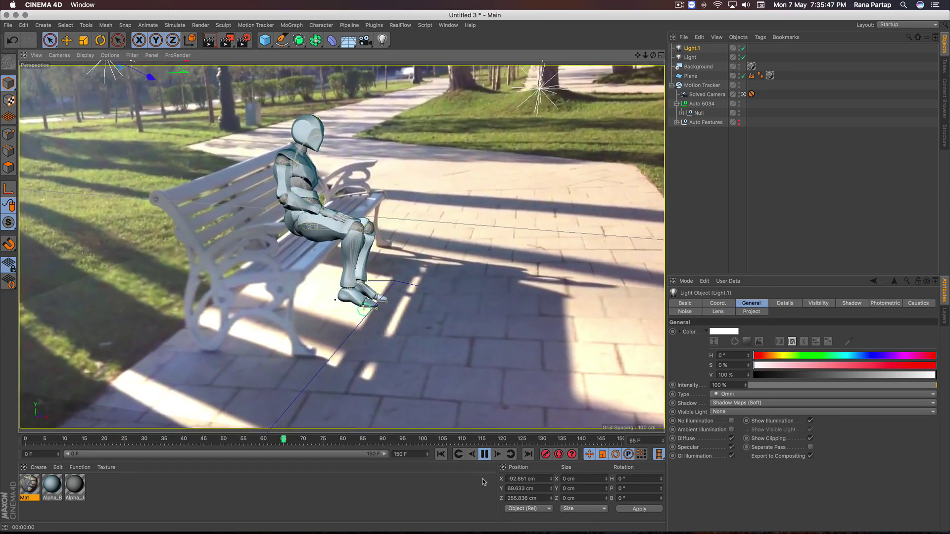
click(485, 454)
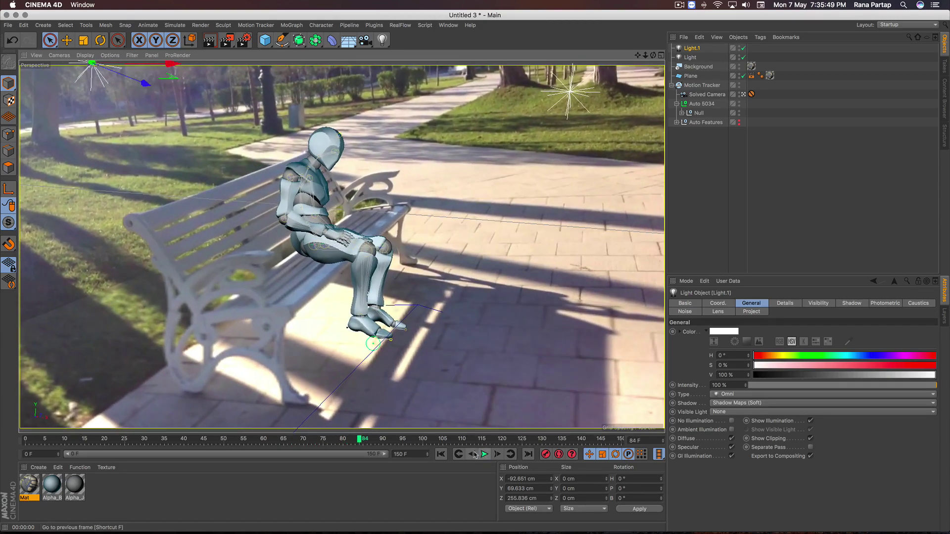
click(210, 39)
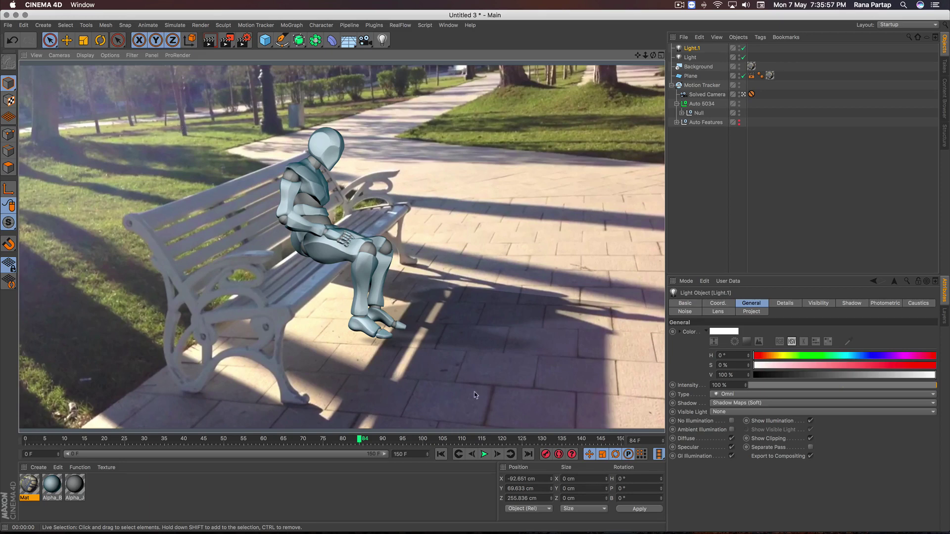
click(485, 457)
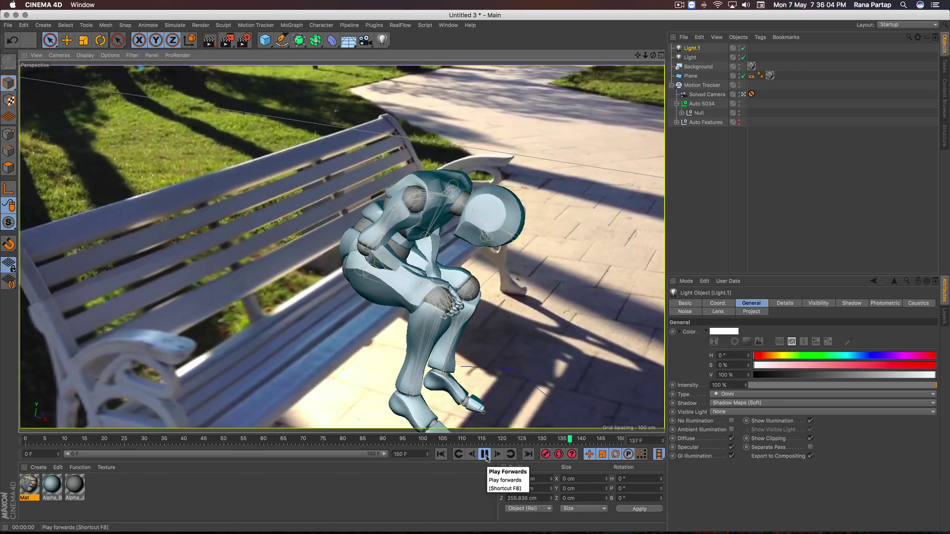
click(486, 456)
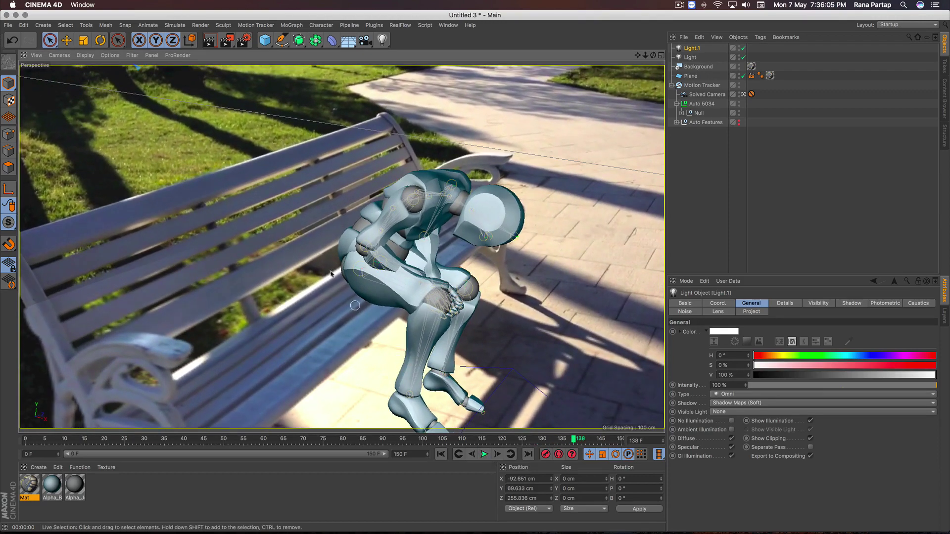
click(210, 40)
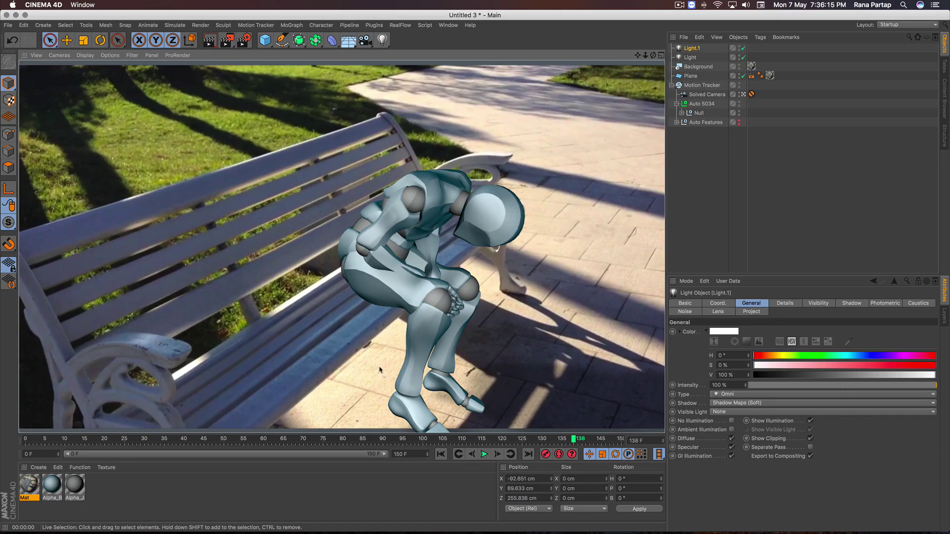
Step: Replay from the start, stop playback at frame 95, and render it
click(441, 455)
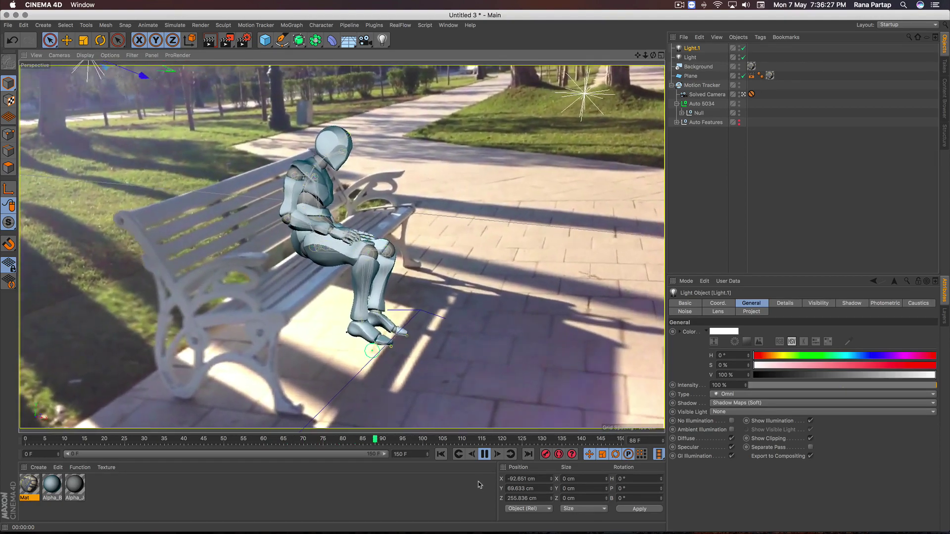
key(F8)
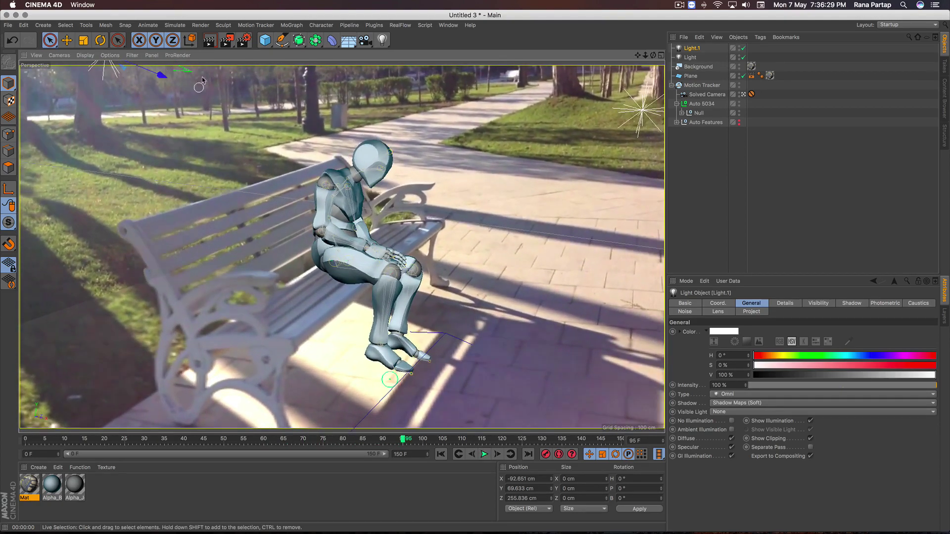
click(210, 40)
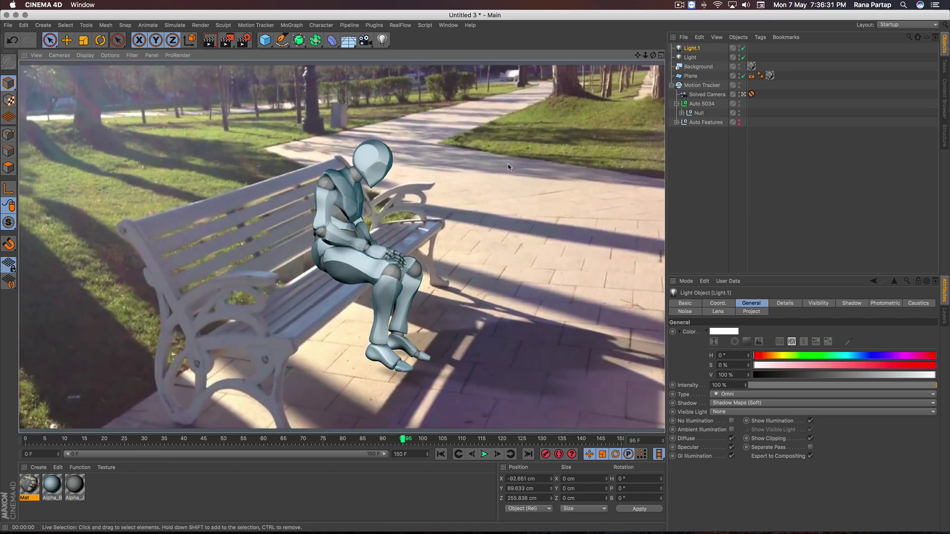